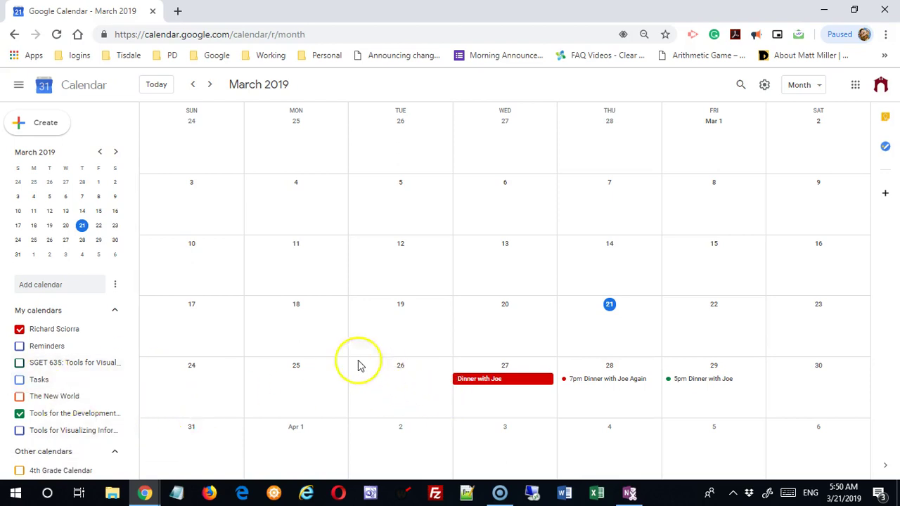
Step: Create an event titled "Curriculum Team Meeting" on March 18, 2019, with a start time of 2:00pm
{"action": "left_click", "coordinate": [302, 320]}
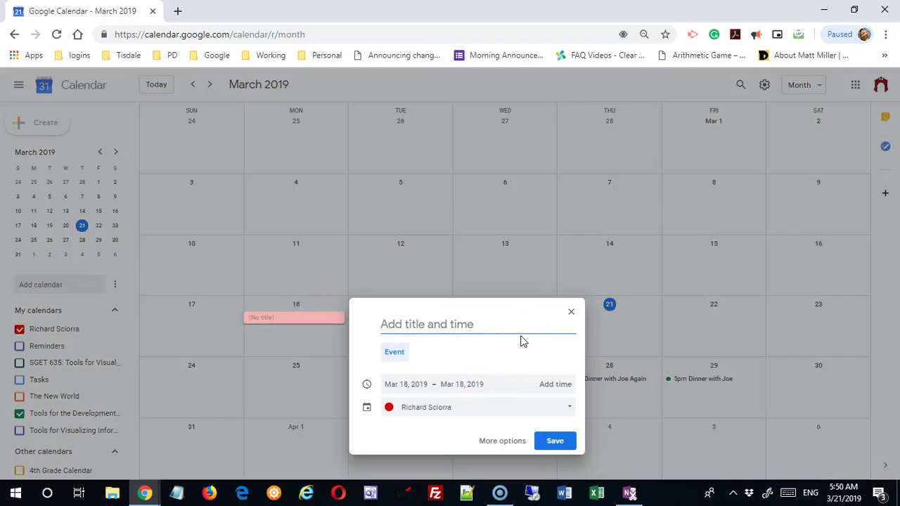
{"action": "type", "text": "Curriculum Team Meeting"}
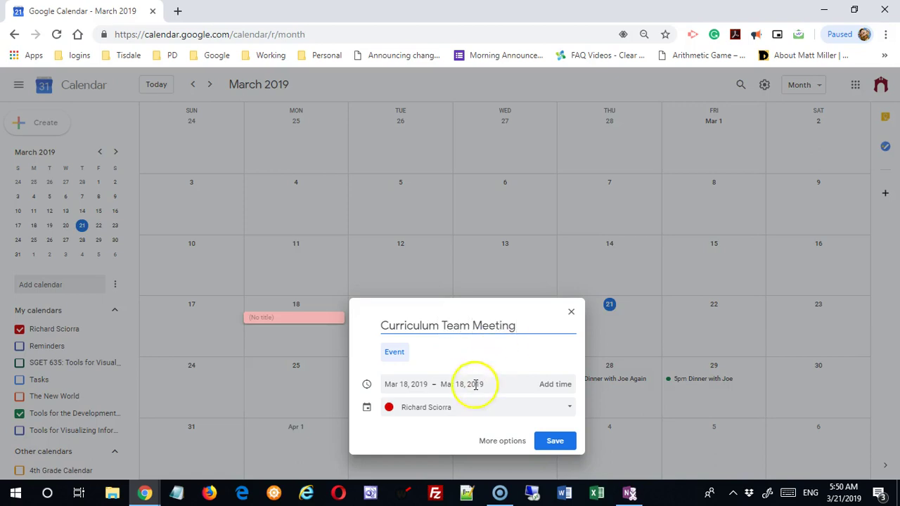
{"action": "left_click", "coordinate": [563, 385]}
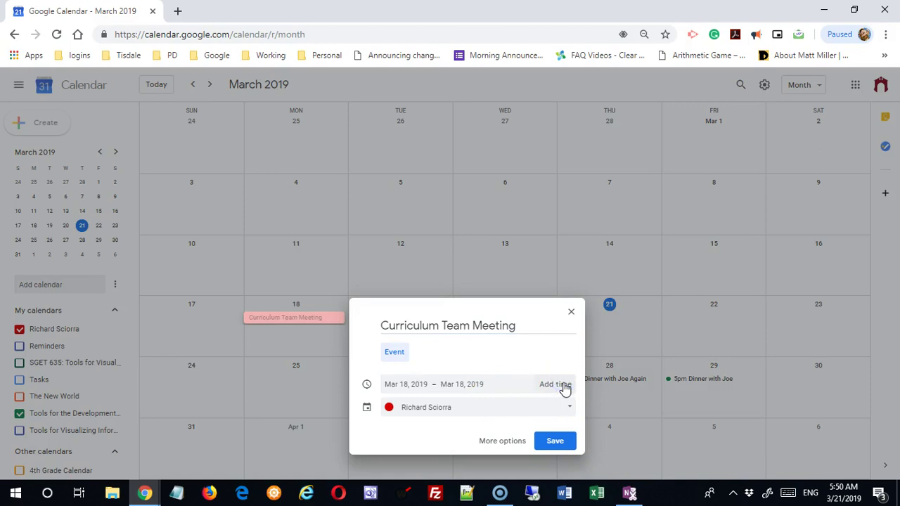
{"action": "left_click", "coordinate": [563, 385]}
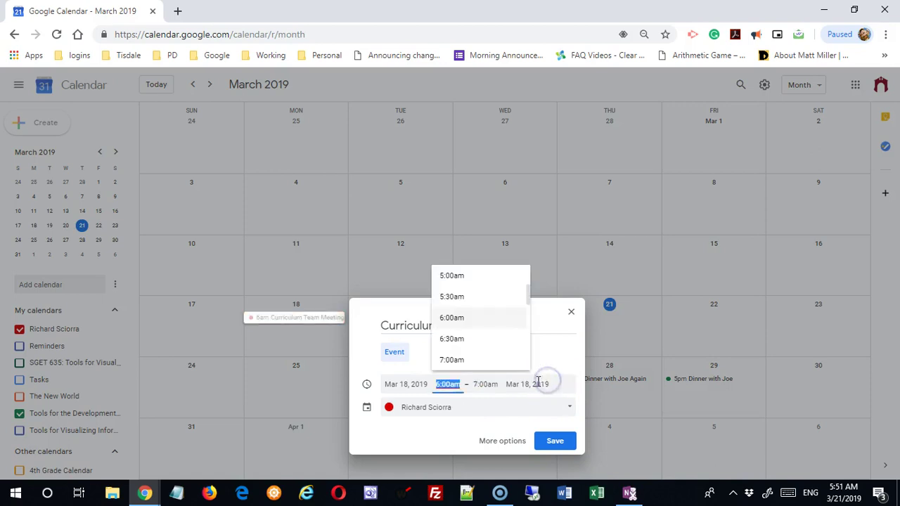
{"action": "left_click", "coordinate": [526, 308]}
{"action": "left_click_drag", "start_coordinate": [528, 295], "coordinate": [528, 334]}
{"action": "left_click", "coordinate": [494, 307]}
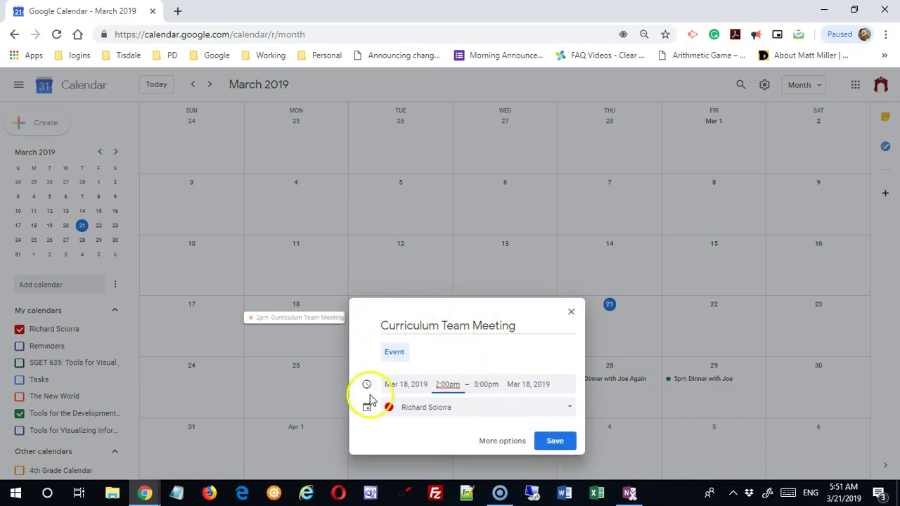
Step: Open the meeting's full event details, review the preset repeat options, and choose a custom recurrence
{"action": "left_click", "coordinate": [502, 441]}
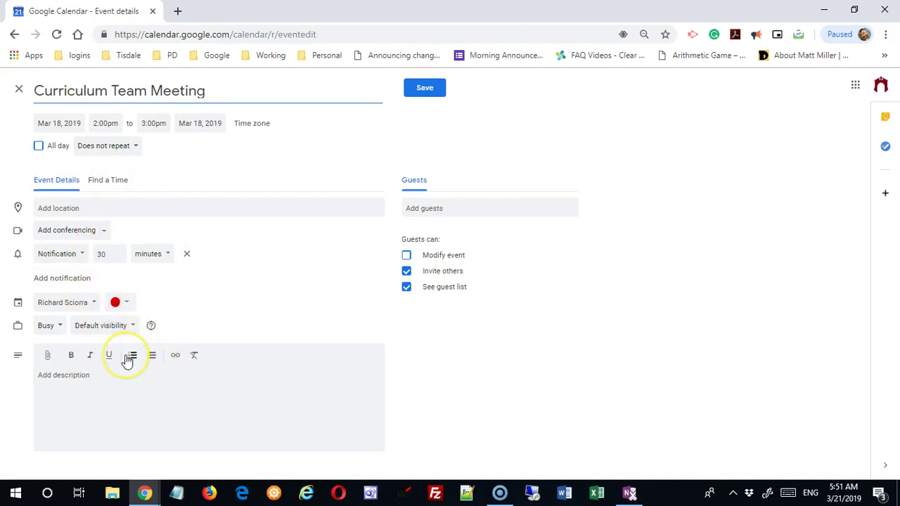
{"action": "left_click", "coordinate": [134, 147]}
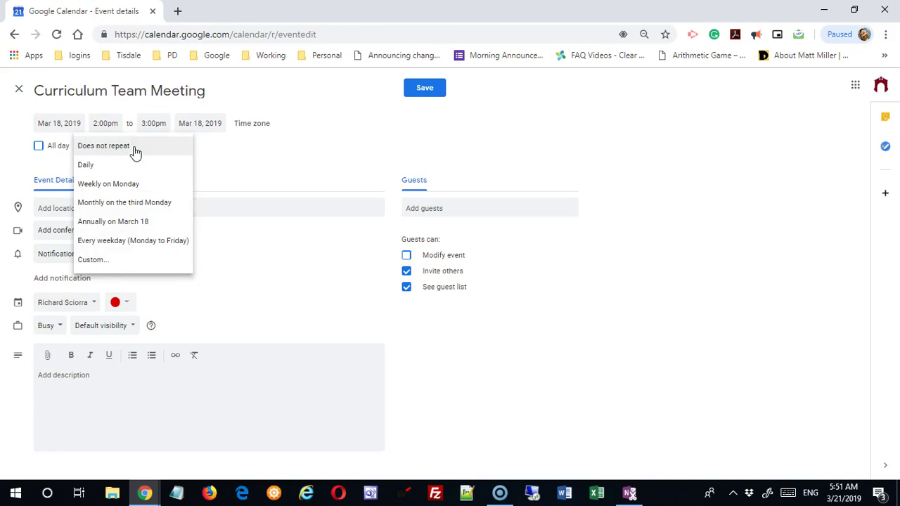
{"action": "left_click", "coordinate": [130, 168]}
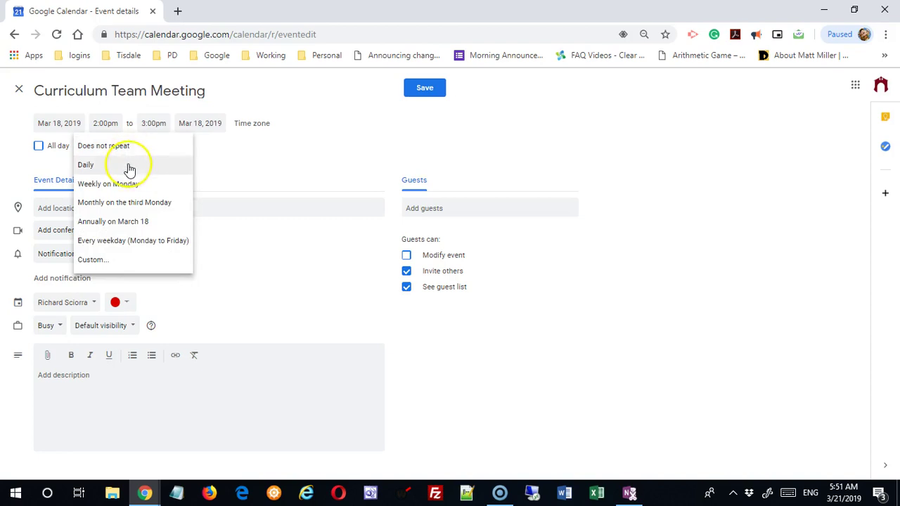
{"action": "left_click", "coordinate": [130, 189]}
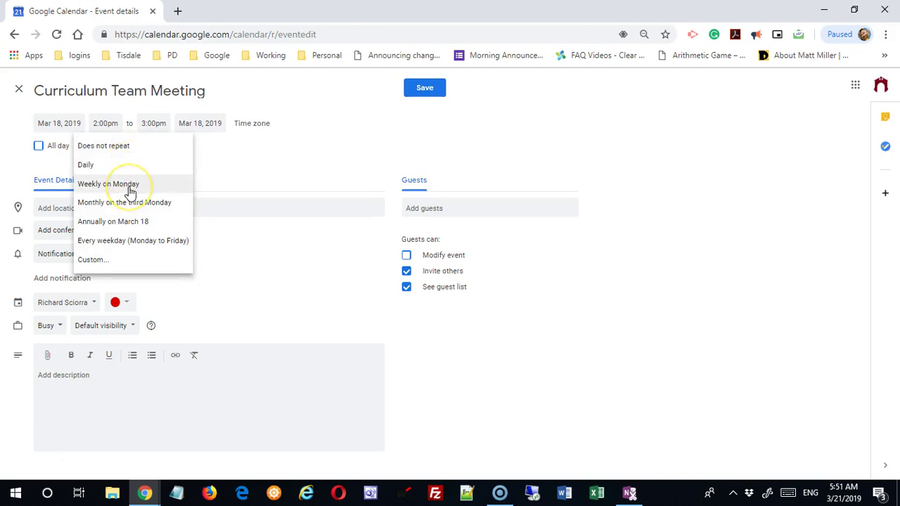
{"action": "left_click", "coordinate": [138, 209]}
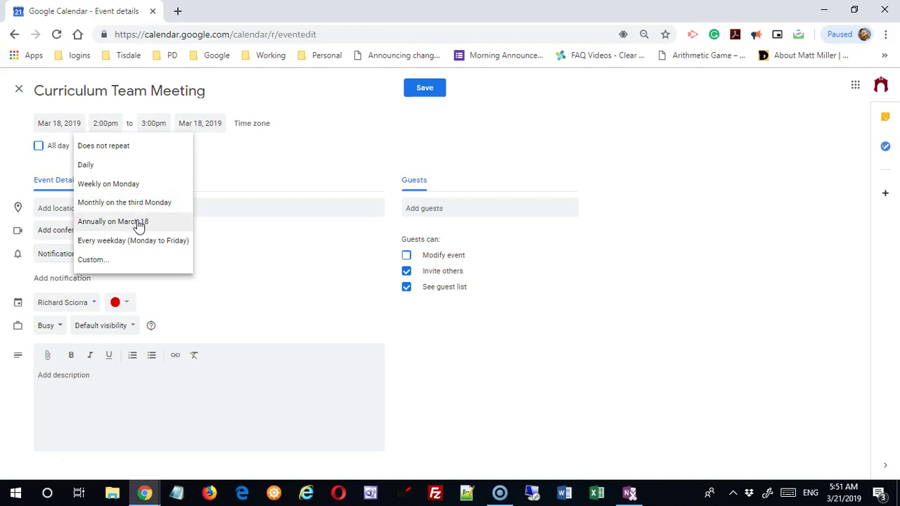
{"action": "left_click", "coordinate": [143, 247]}
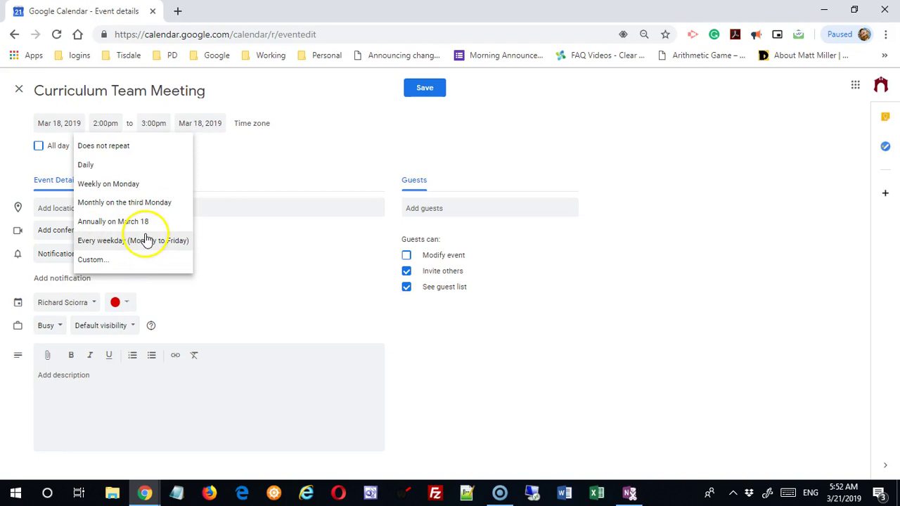
{"action": "left_click", "coordinate": [96, 262]}
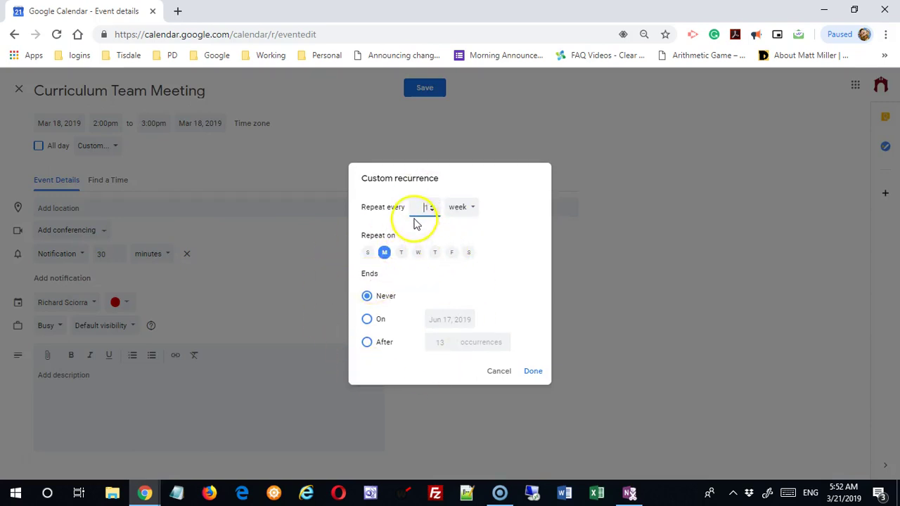
Step: Try day as the custom recurrence unit, and return the unit to week
{"action": "left_click", "coordinate": [471, 210]}
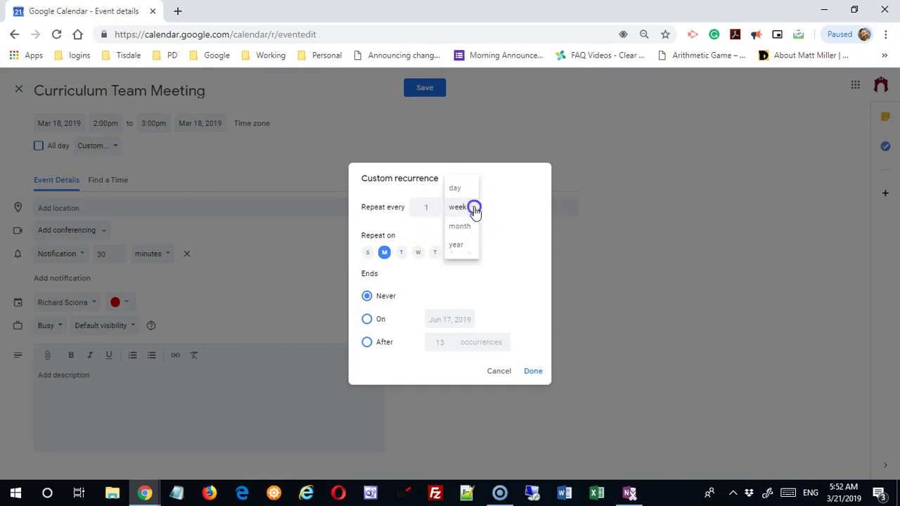
{"action": "left_click", "coordinate": [458, 186]}
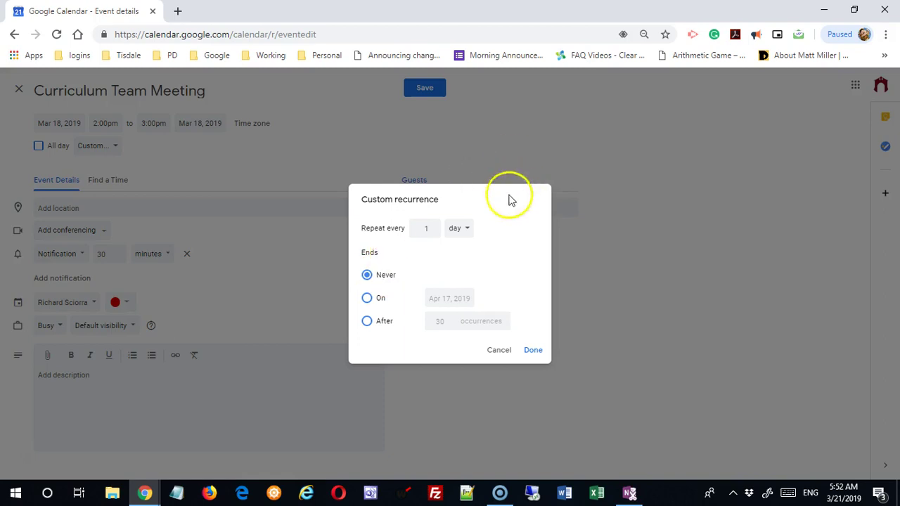
{"action": "left_click", "coordinate": [462, 229]}
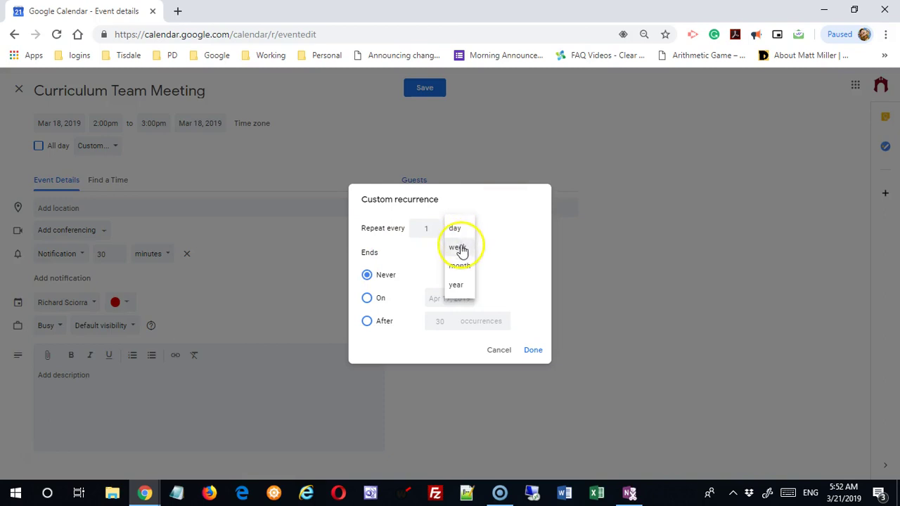
{"action": "left_click", "coordinate": [461, 248]}
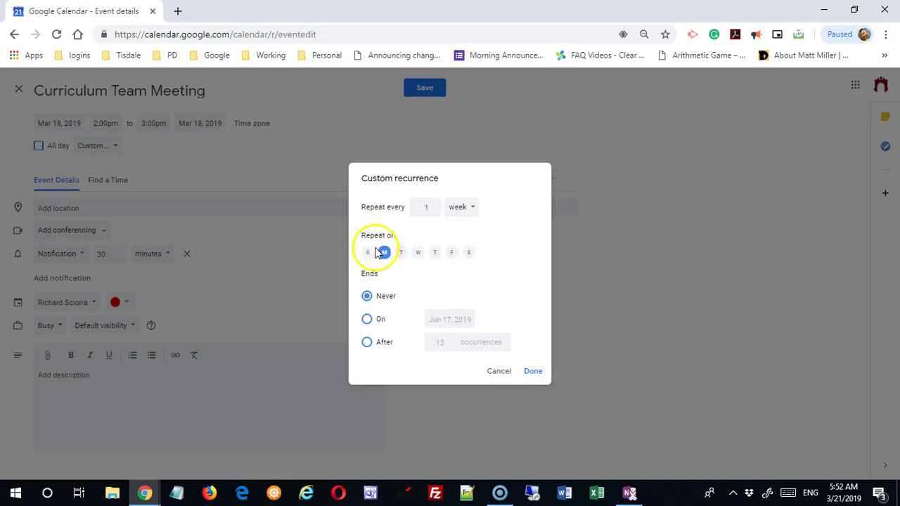
Step: Set the meeting to repeat weekly on Monday and Thursday with no end date, and save the event
{"action": "left_click", "coordinate": [435, 254]}
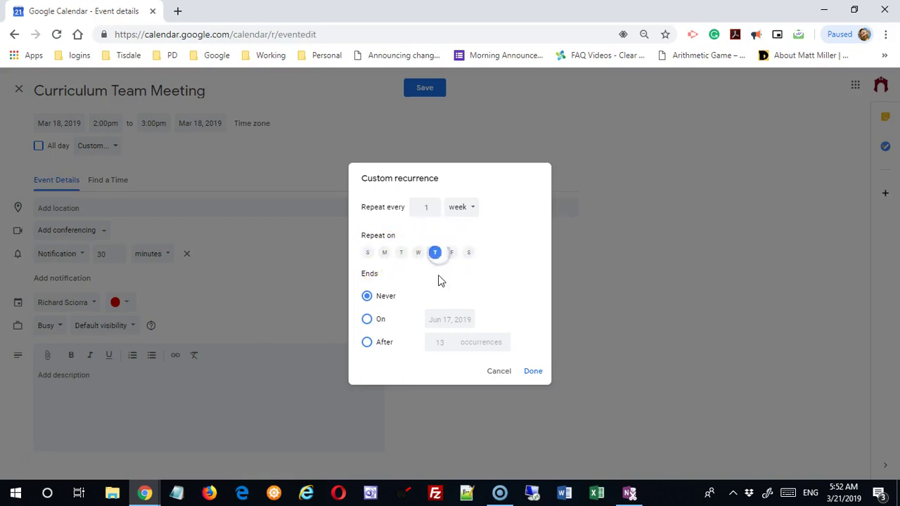
{"action": "left_click", "coordinate": [385, 253]}
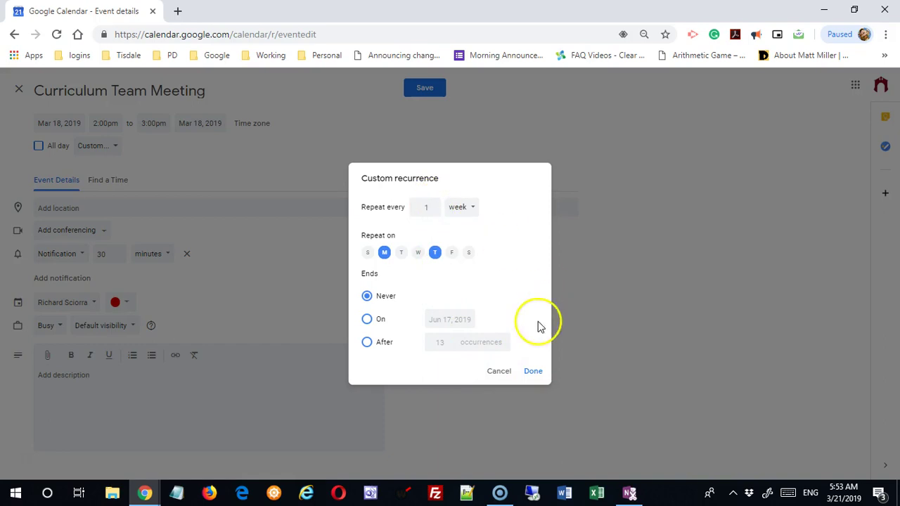
{"action": "left_click", "coordinate": [532, 372]}
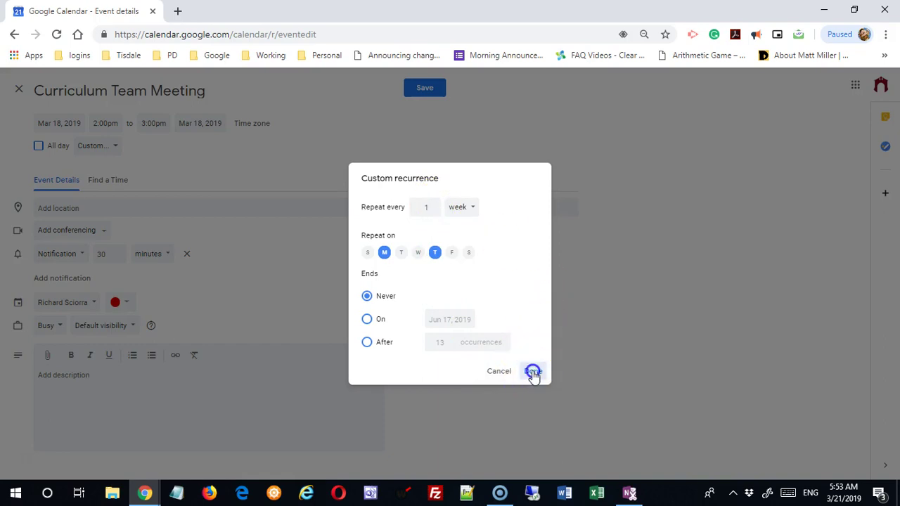
{"action": "left_click", "coordinate": [427, 88]}
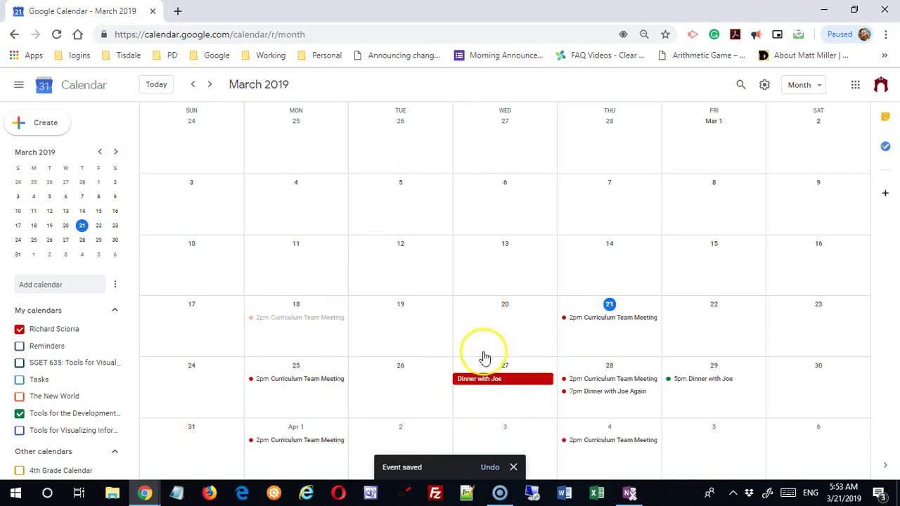
Step: Check the recurring meetings in the months from April through July 2019, and return to March 2019
{"action": "left_click", "coordinate": [210, 84]}
{"action": "left_click", "coordinate": [210, 84]}
{"action": "left_click", "coordinate": [210, 85]}
{"action": "left_click", "coordinate": [210, 85]}
{"action": "left_click", "coordinate": [254, 84]}
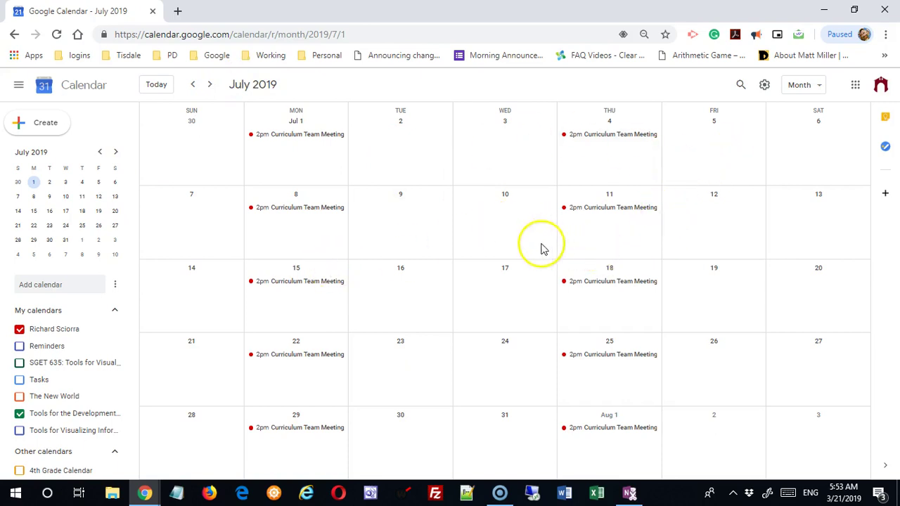
{"action": "left_click", "coordinate": [193, 87]}
{"action": "left_click", "coordinate": [193, 85]}
{"action": "left_click", "coordinate": [194, 85]}
{"action": "left_click", "coordinate": [193, 85]}
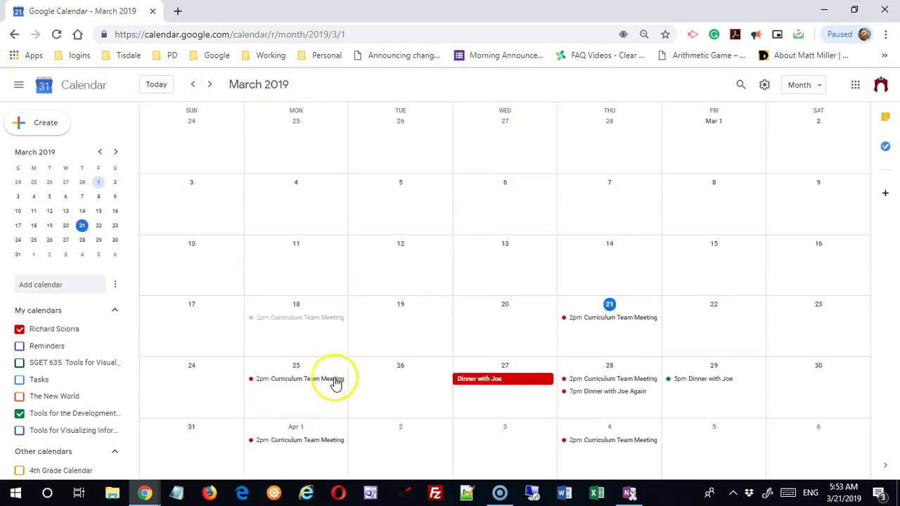
Step: Edit the March 18 Curriculum Team Meeting so its custom recurrence is every 2 weeks on Monday only
{"action": "left_click", "coordinate": [323, 327]}
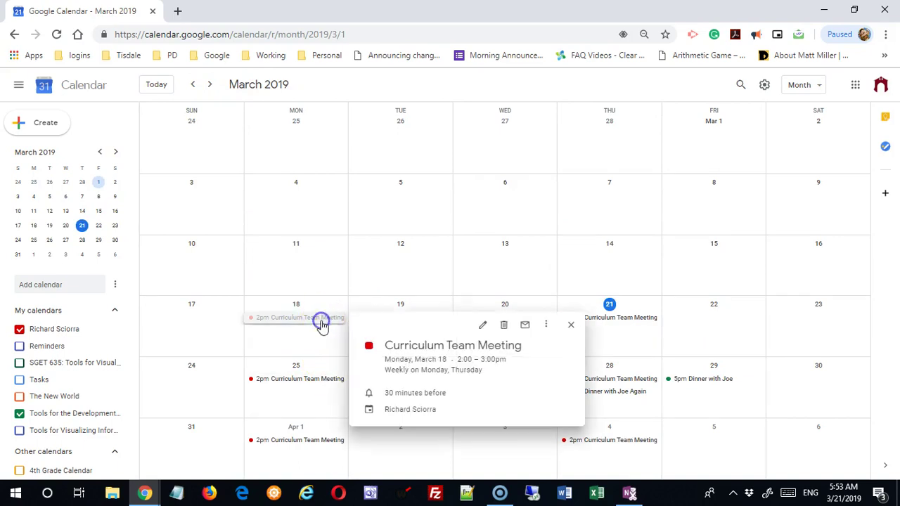
{"action": "left_click", "coordinate": [482, 325]}
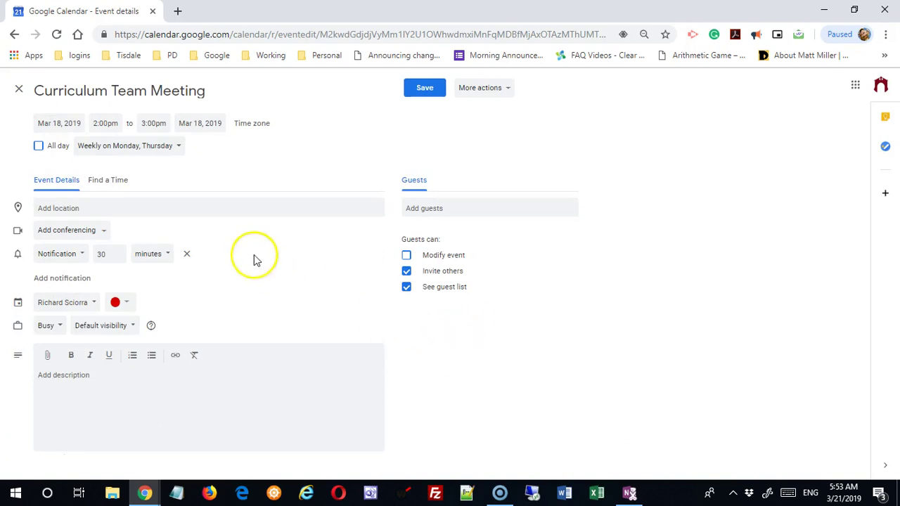
{"action": "left_click", "coordinate": [177, 148]}
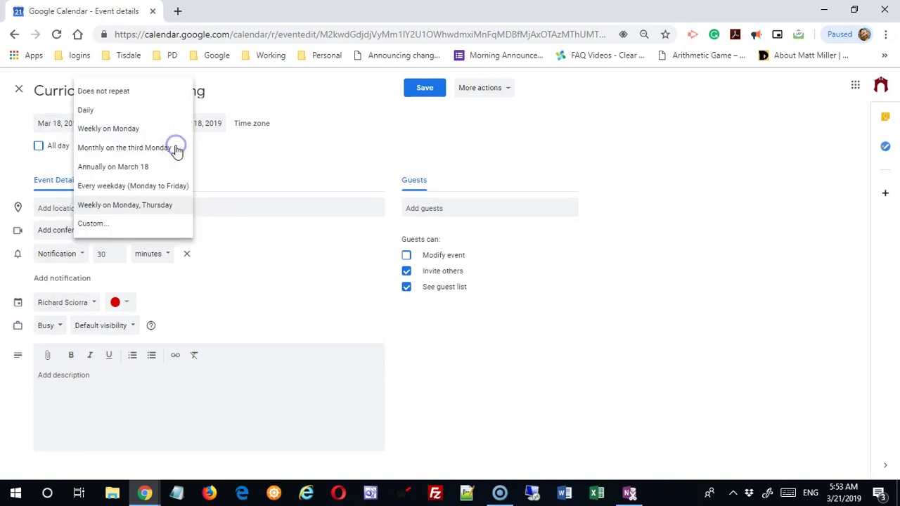
{"action": "left_click", "coordinate": [141, 232]}
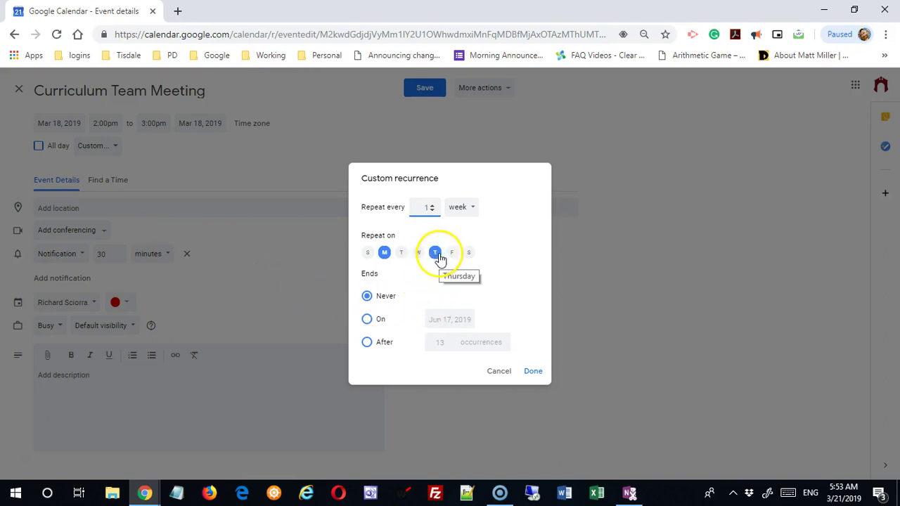
{"action": "left_click", "coordinate": [435, 256]}
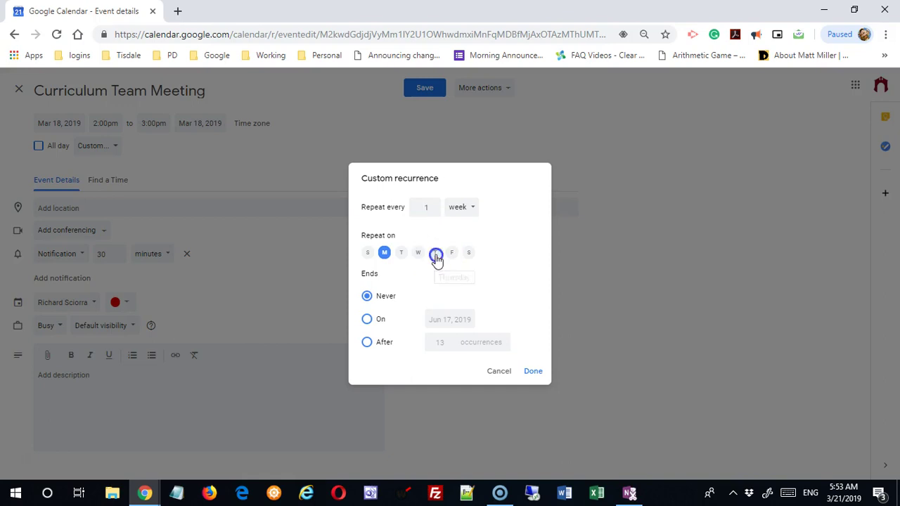
{"action": "left_click", "coordinate": [384, 254]}
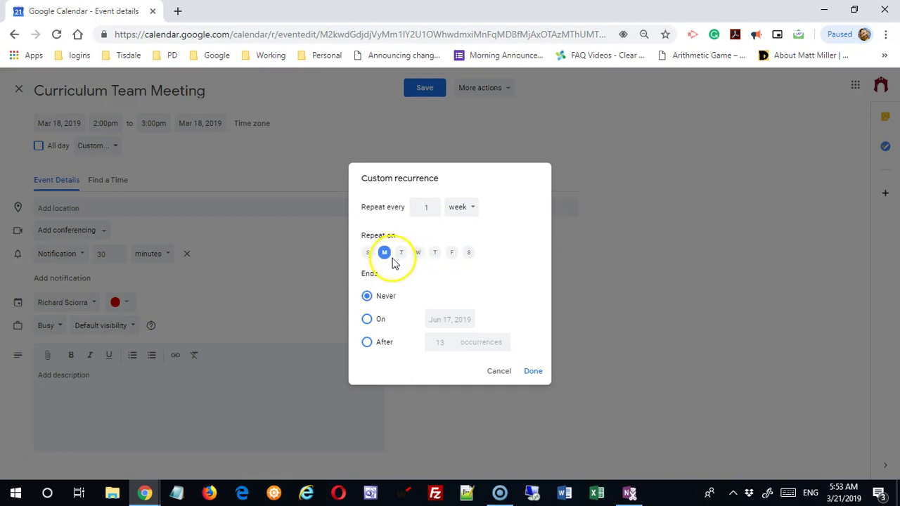
{"action": "left_click", "coordinate": [434, 255]}
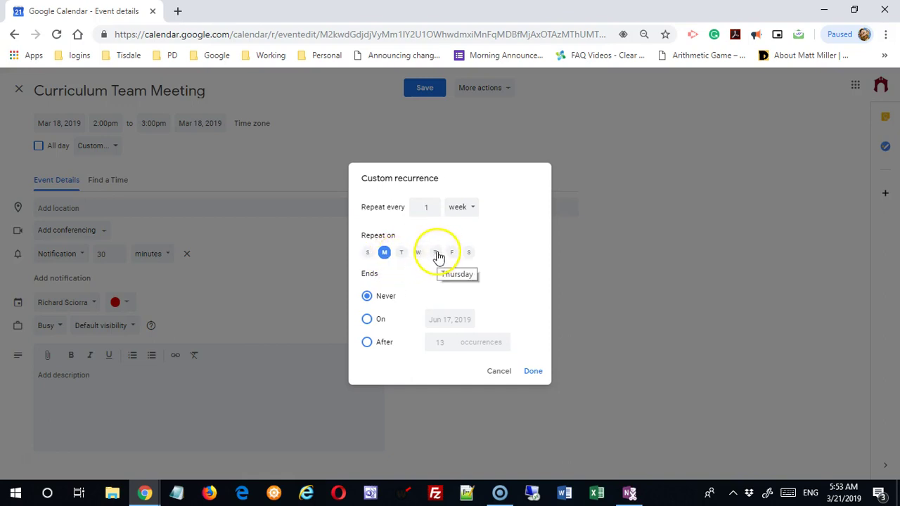
{"action": "double_click", "coordinate": [431, 212]}
{"action": "left_click", "coordinate": [432, 205]}
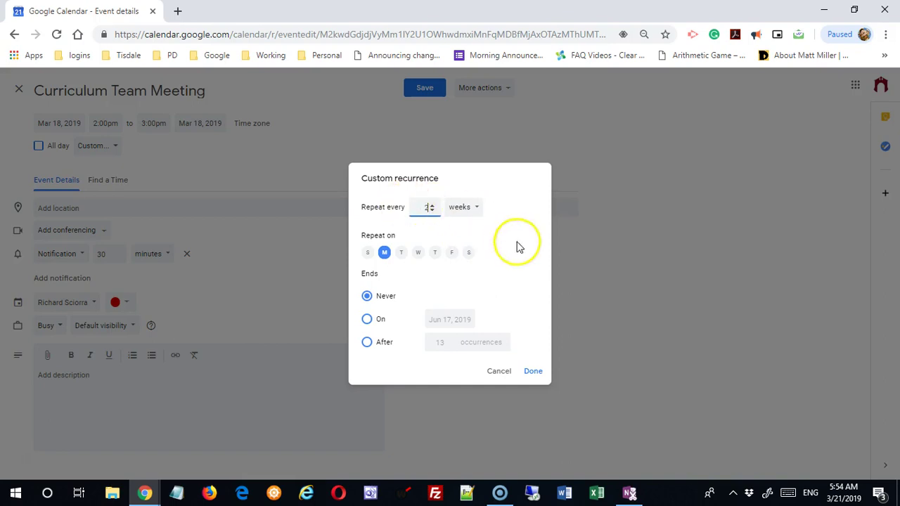
{"action": "left_click", "coordinate": [534, 372]}
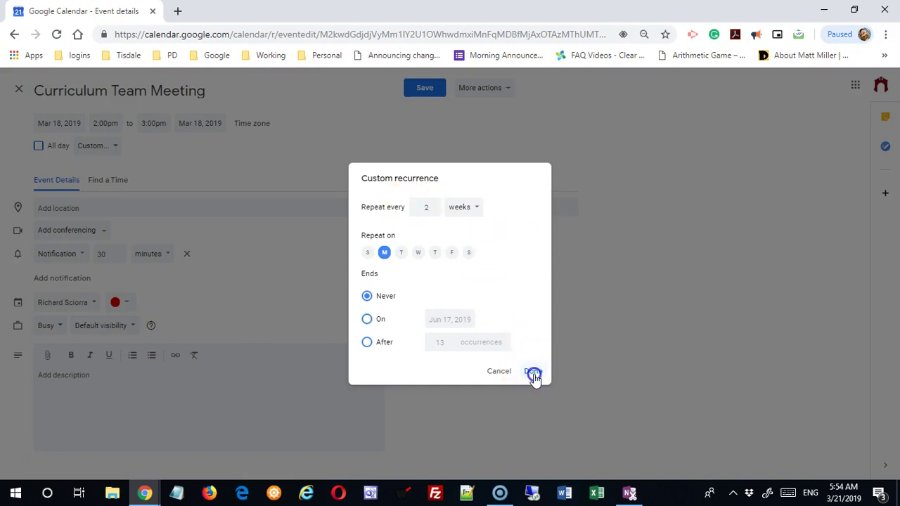
Step: Save the edited meeting and apply the recurrence change to all events in the series
{"action": "left_click", "coordinate": [425, 88]}
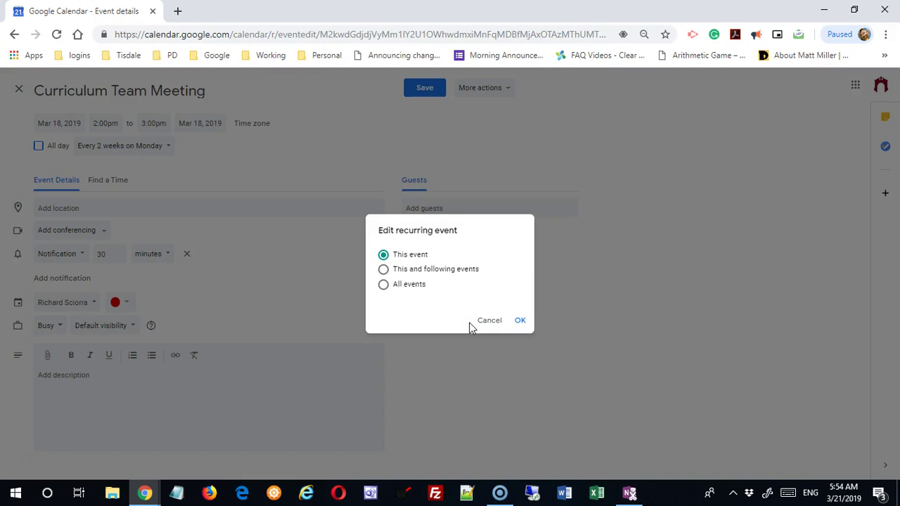
{"action": "left_click", "coordinate": [385, 273]}
{"action": "left_click", "coordinate": [383, 285]}
{"action": "left_click", "coordinate": [384, 271]}
{"action": "left_click", "coordinate": [384, 285]}
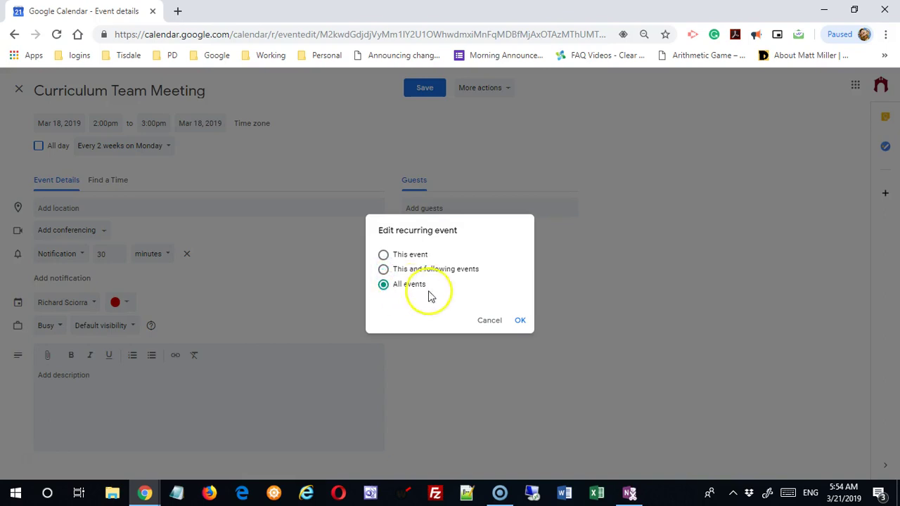
{"action": "left_click", "coordinate": [523, 321]}
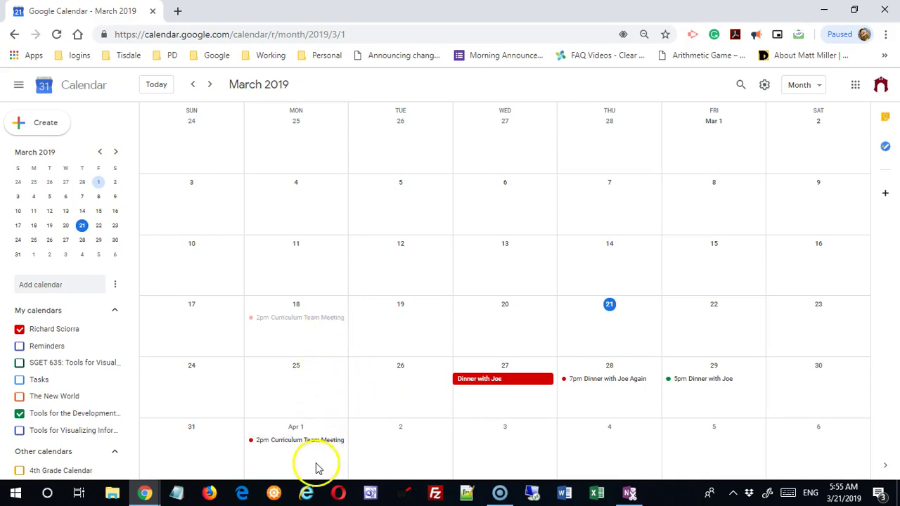
Step: Edit the March 18 Curriculum Team Meeting so its custom recurrence ends on Jun 21, 2019
{"action": "left_click", "coordinate": [331, 323]}
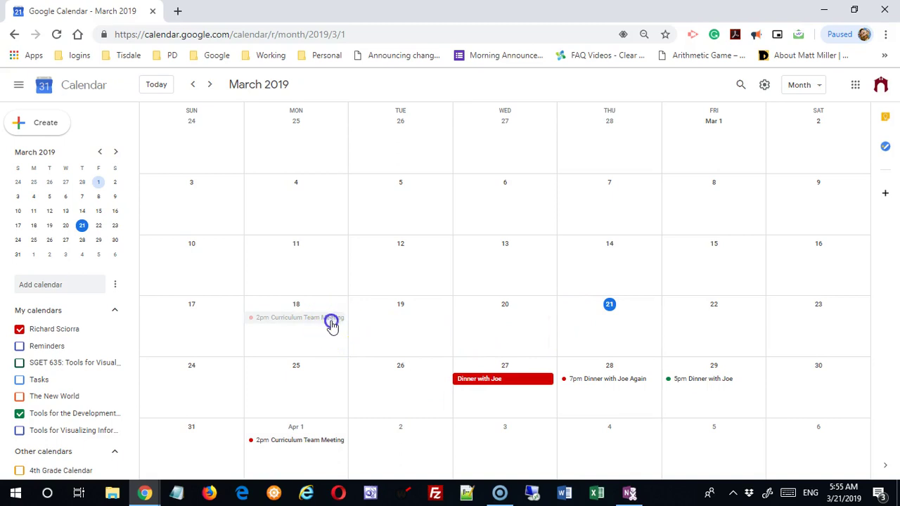
{"action": "left_click", "coordinate": [481, 325]}
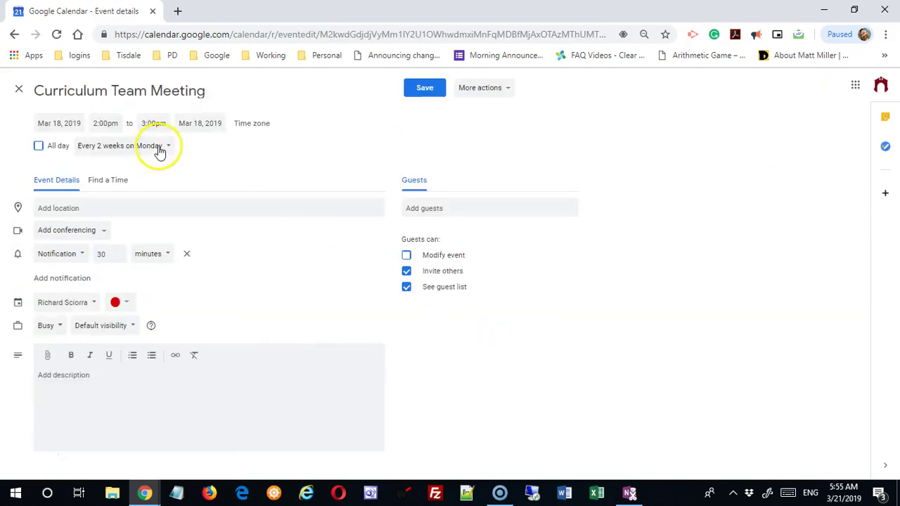
{"action": "left_click", "coordinate": [160, 147]}
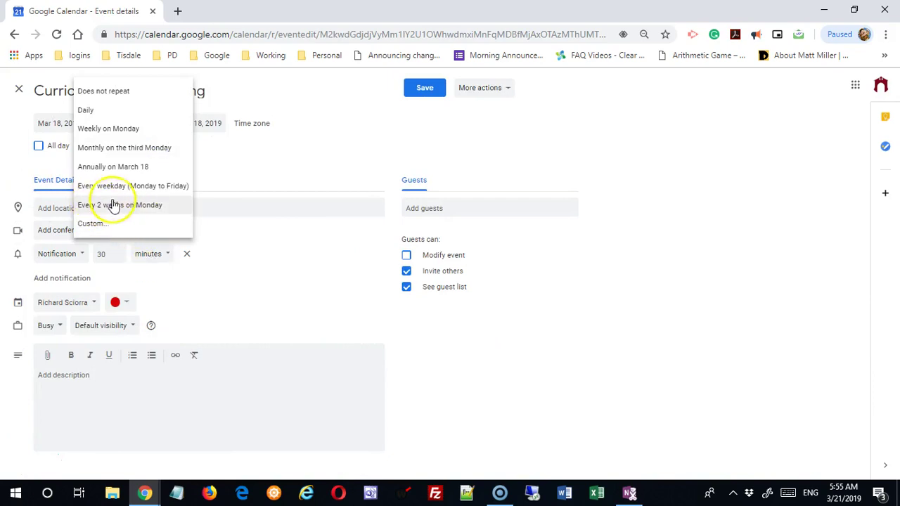
{"action": "left_click", "coordinate": [140, 229]}
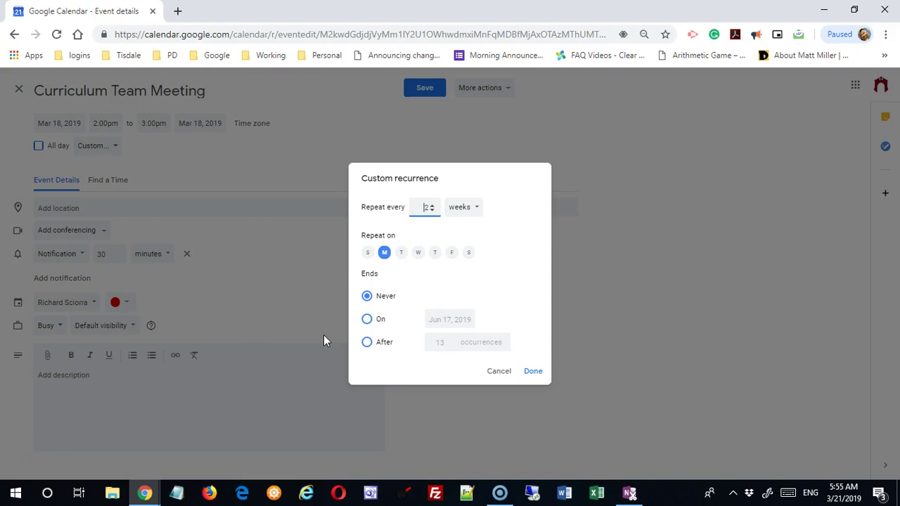
{"action": "left_click", "coordinate": [366, 320]}
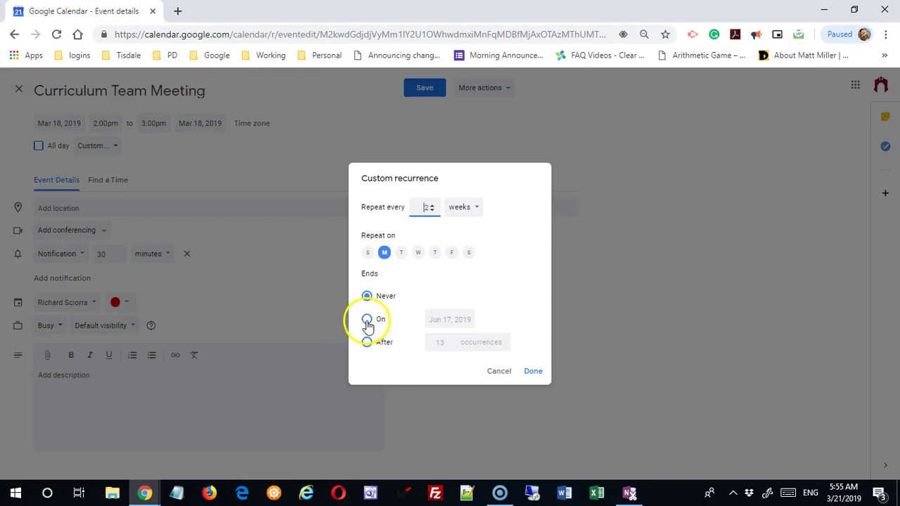
{"action": "left_click", "coordinate": [454, 320]}
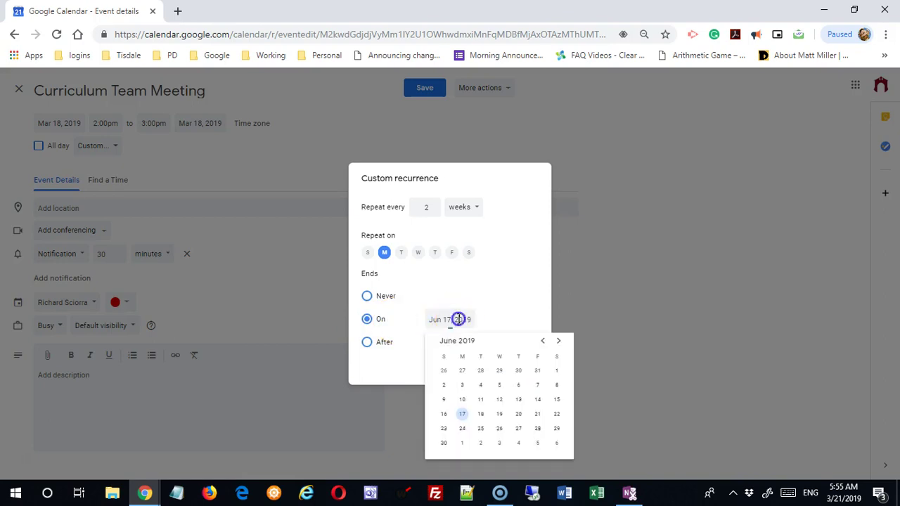
{"action": "left_click", "coordinate": [537, 414]}
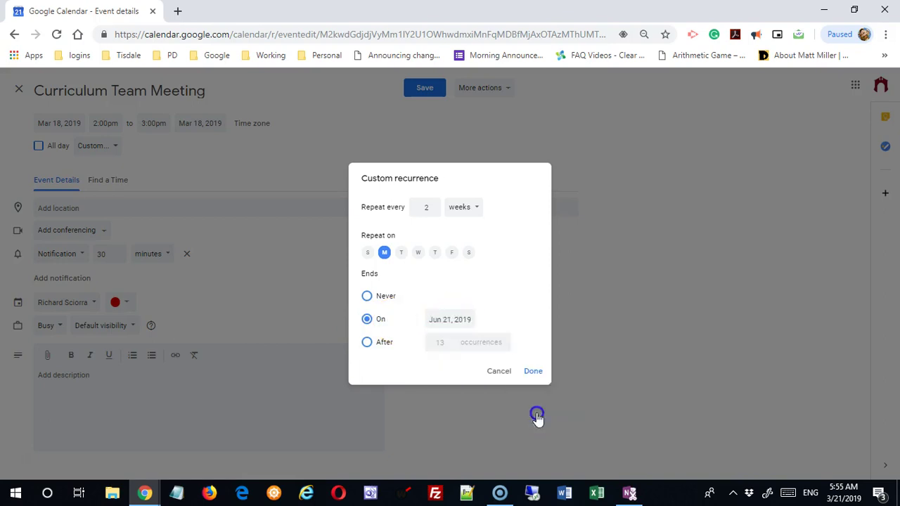
{"action": "left_click", "coordinate": [456, 320]}
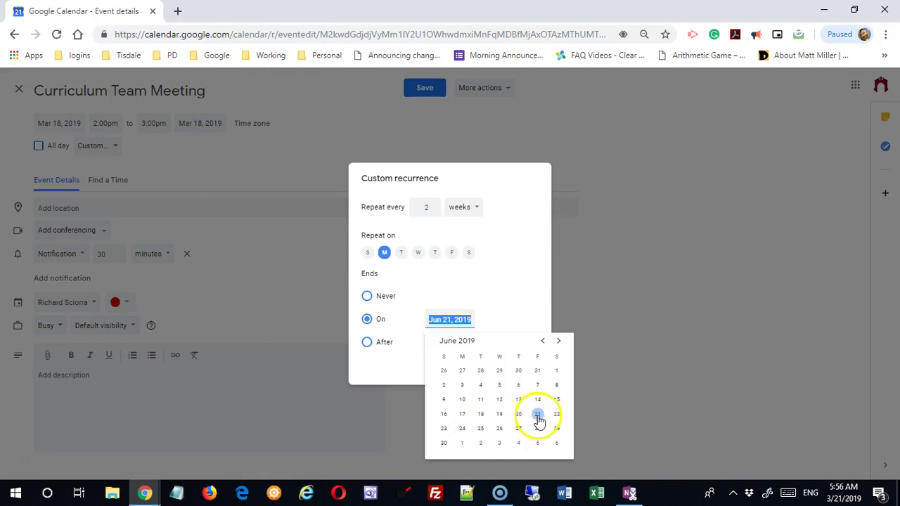
{"action": "left_click", "coordinate": [390, 370]}
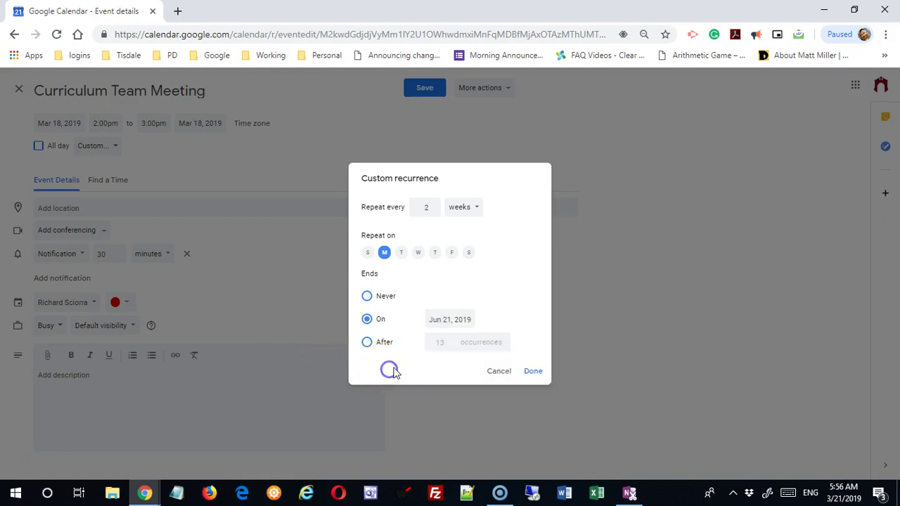
{"action": "left_click", "coordinate": [532, 371]}
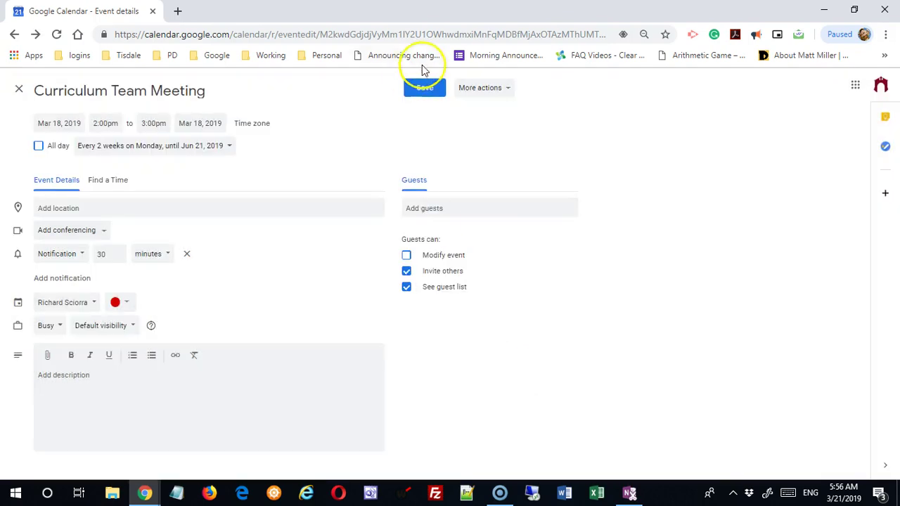
Step: Save the meeting and apply the new end date to all events in the series
{"action": "left_click", "coordinate": [424, 89]}
{"action": "left_click", "coordinate": [402, 284]}
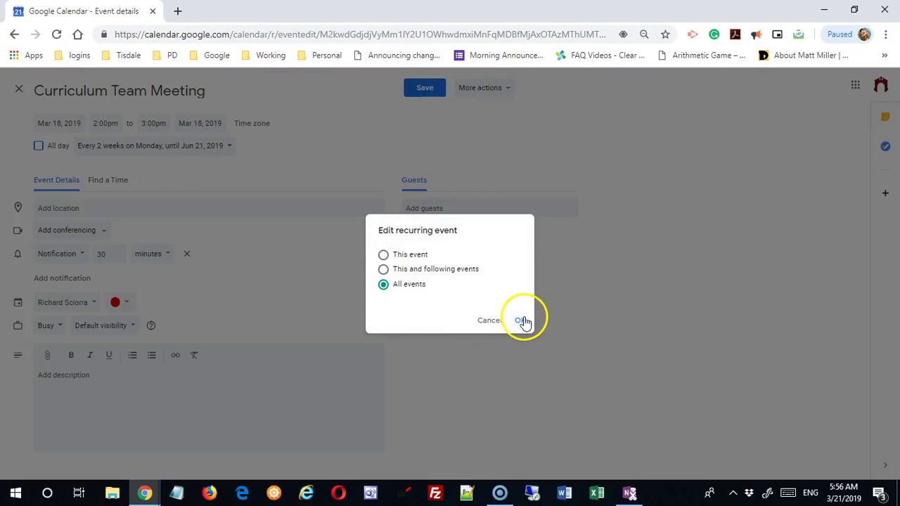
{"action": "left_click", "coordinate": [524, 320]}
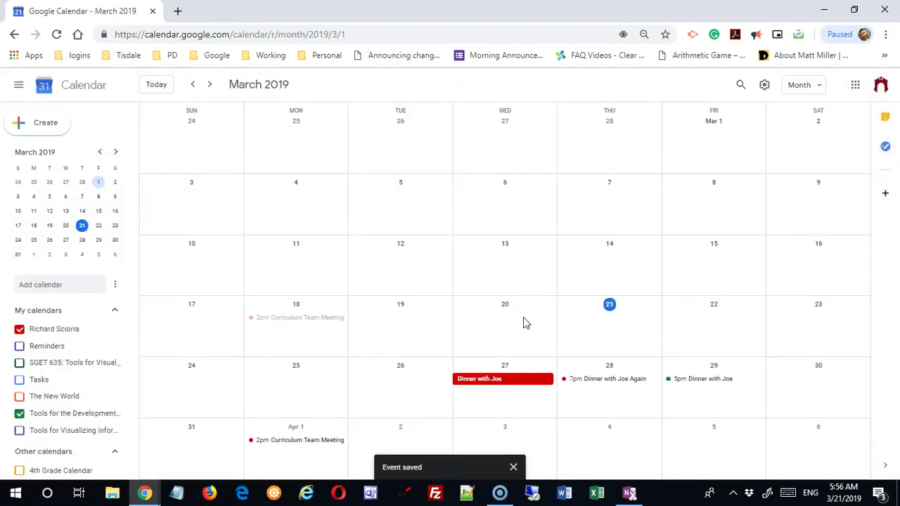
Step: Check the recurring meetings in the months from April through June 2019
{"action": "left_click", "coordinate": [208, 86]}
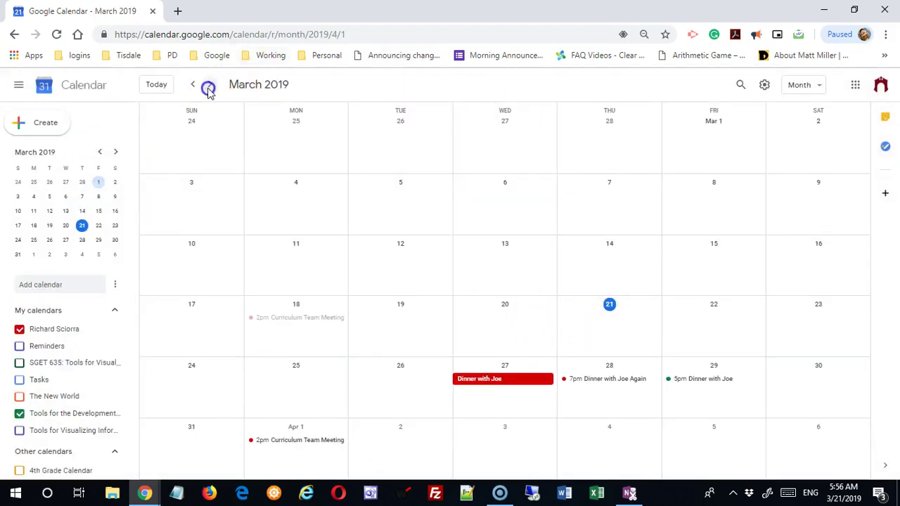
{"action": "left_click", "coordinate": [209, 86]}
{"action": "left_click", "coordinate": [209, 86]}
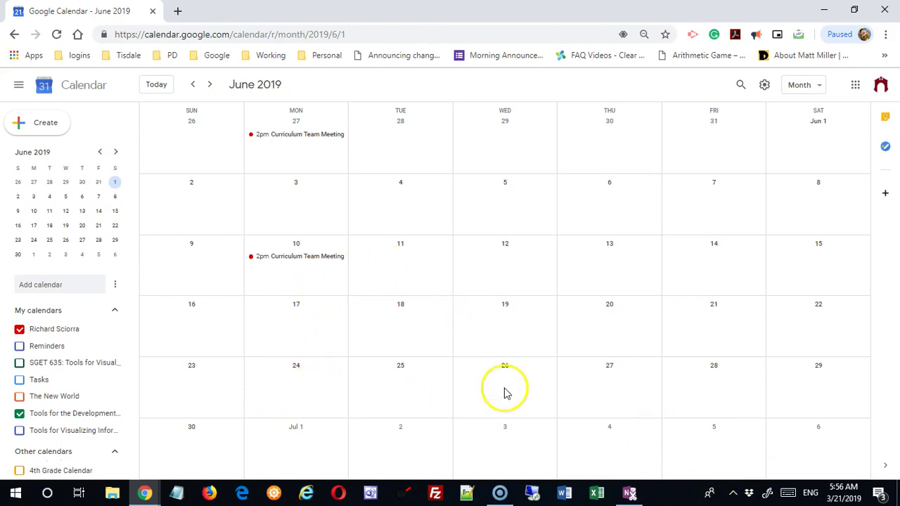
Step: Delete only the May 27, 2019 occurrence of the Curriculum Team Meeting, leaving the rest of the series
{"action": "left_click", "coordinate": [193, 87]}
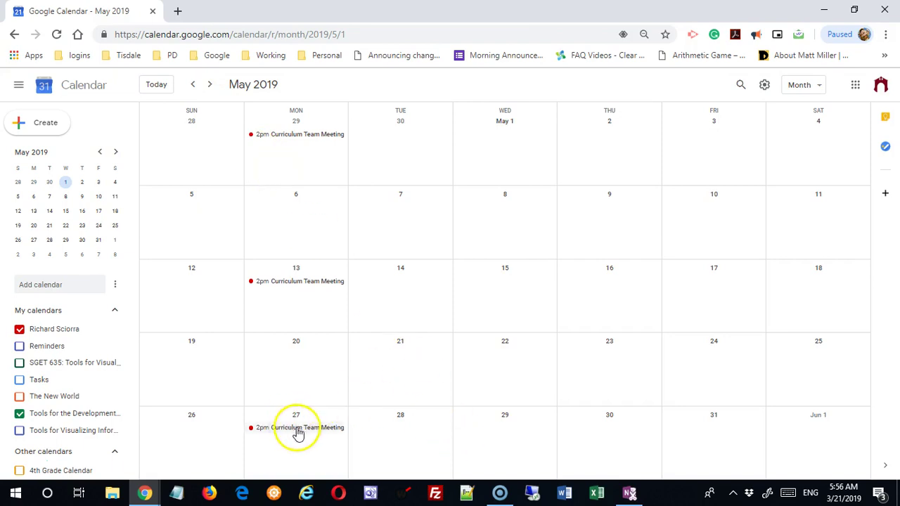
{"action": "key", "text": "ctrl+minus"}
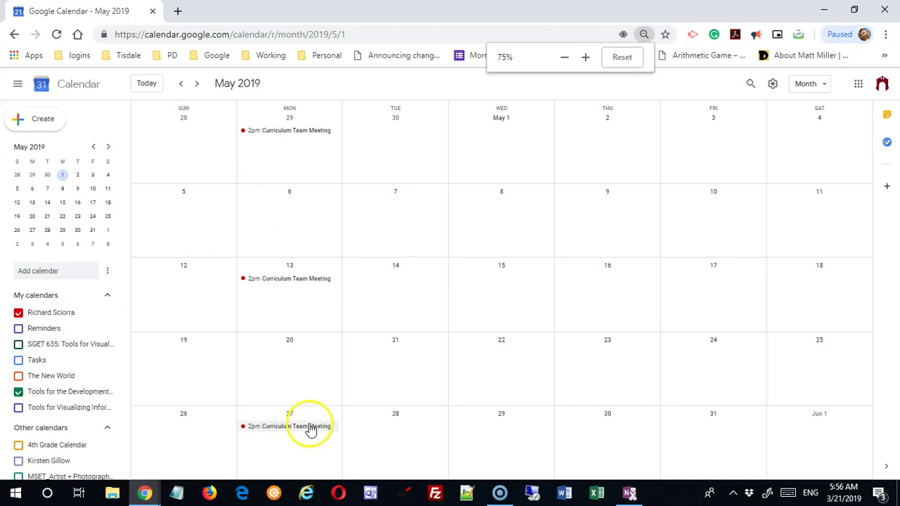
{"action": "key", "text": "ctrl+minus"}
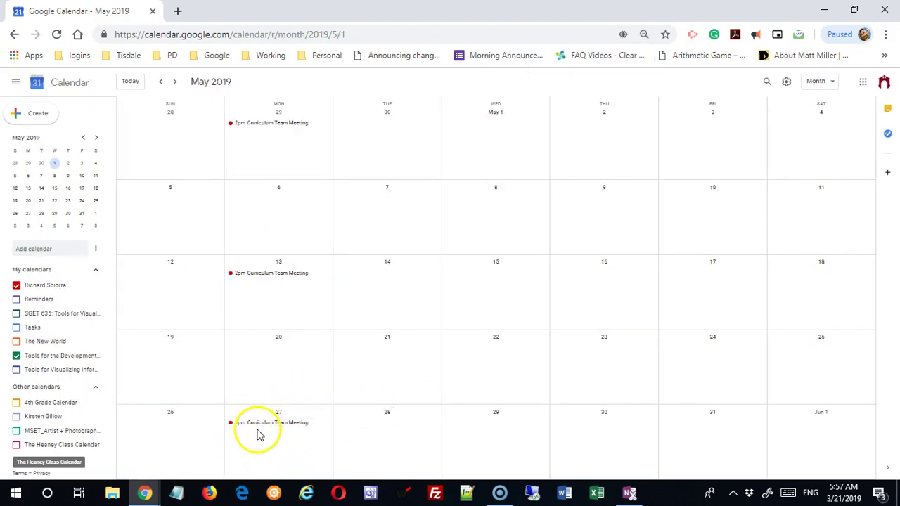
{"action": "left_click", "coordinate": [269, 422]}
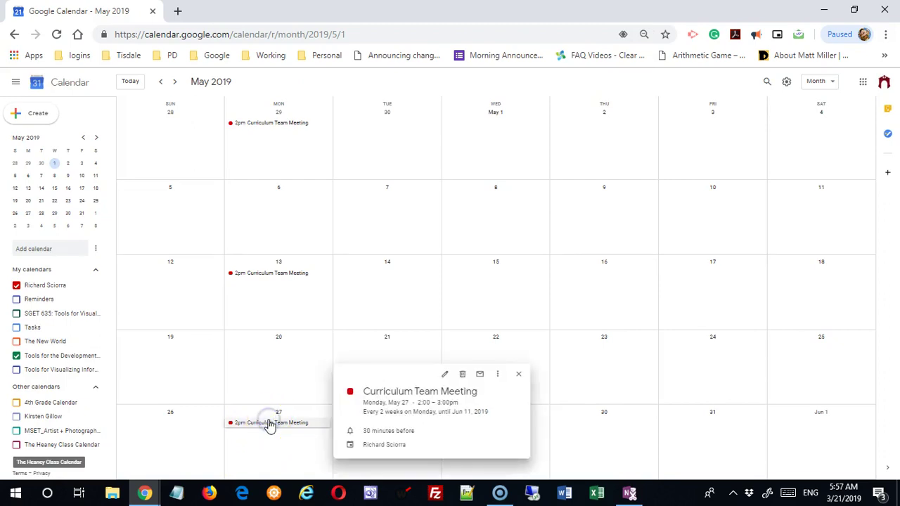
{"action": "left_click", "coordinate": [445, 374]}
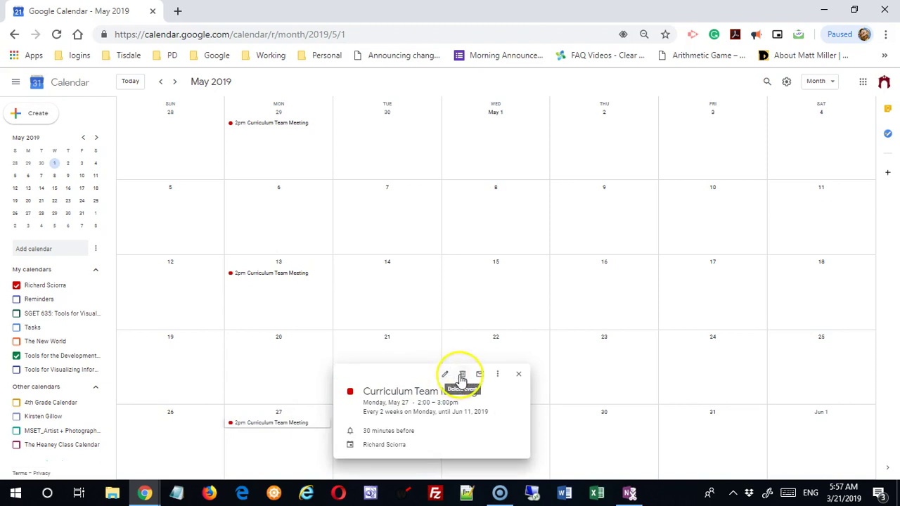
{"action": "left_click", "coordinate": [462, 377]}
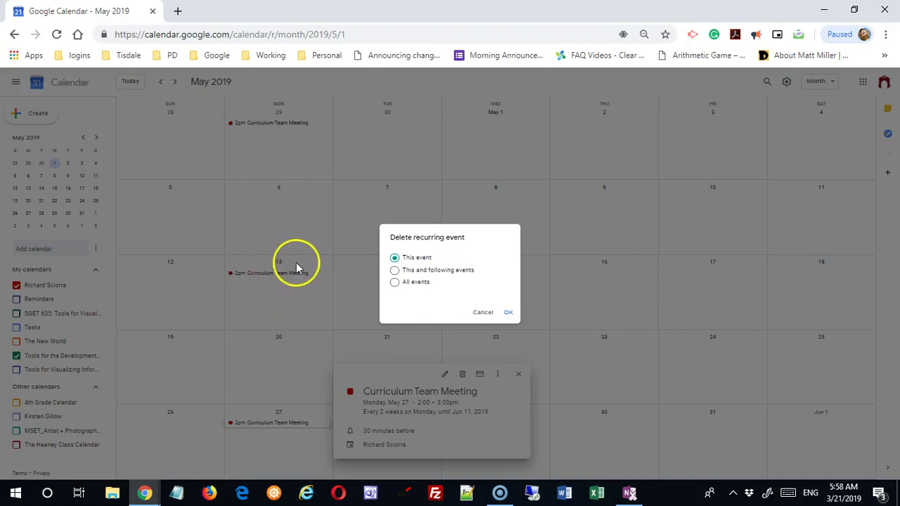
{"action": "left_click", "coordinate": [394, 270]}
{"action": "left_click", "coordinate": [395, 283]}
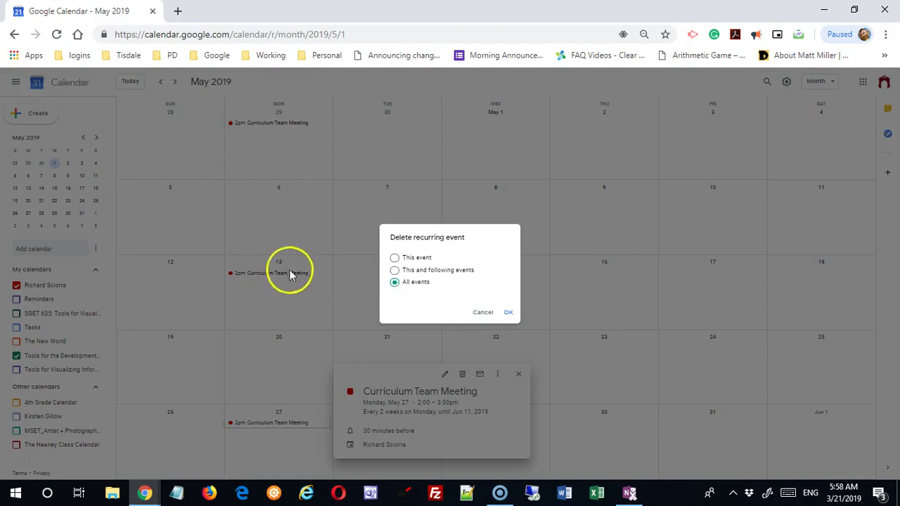
{"action": "left_click", "coordinate": [394, 258]}
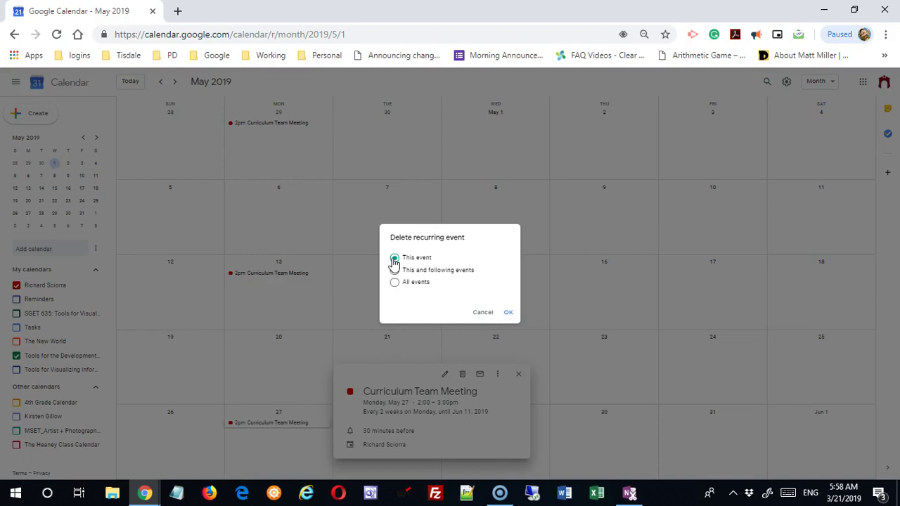
{"action": "left_click", "coordinate": [509, 316]}
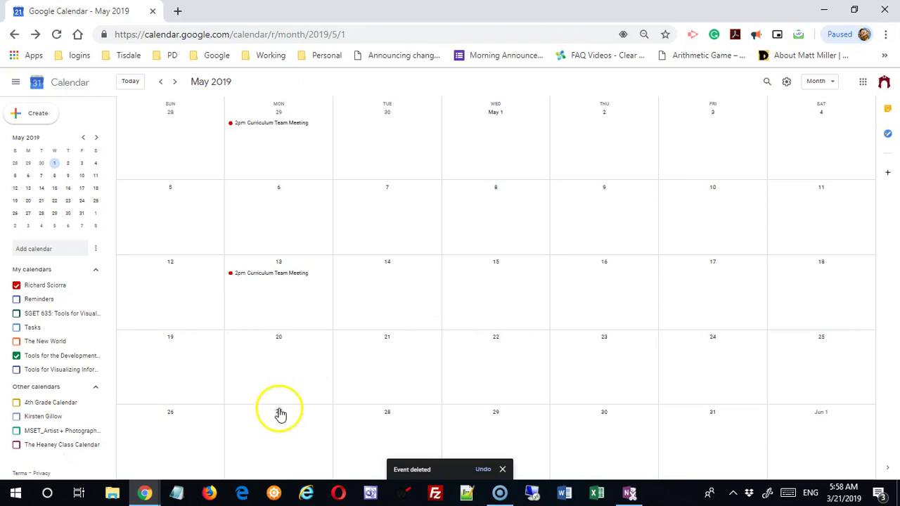
Step: Check the remaining meetings in June 2019, and return to March 2019
{"action": "left_click", "coordinate": [175, 81]}
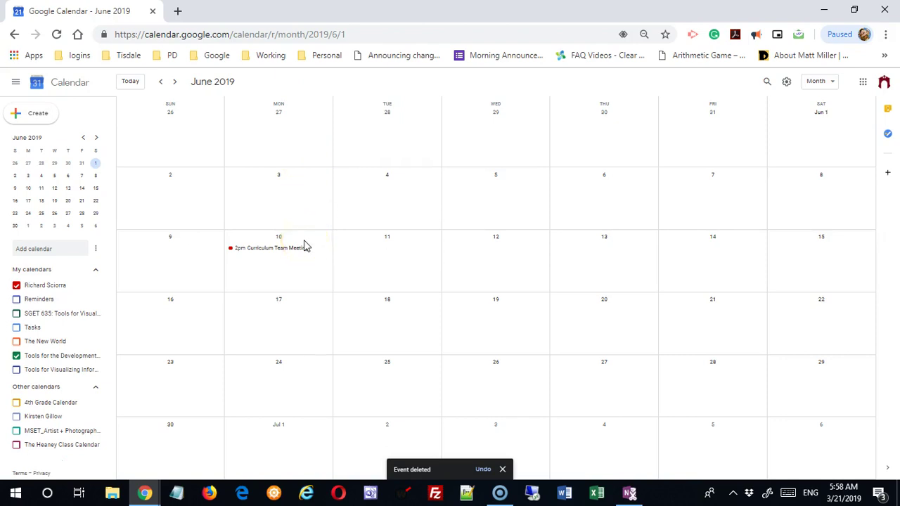
{"action": "left_click", "coordinate": [162, 82]}
{"action": "left_click", "coordinate": [162, 82]}
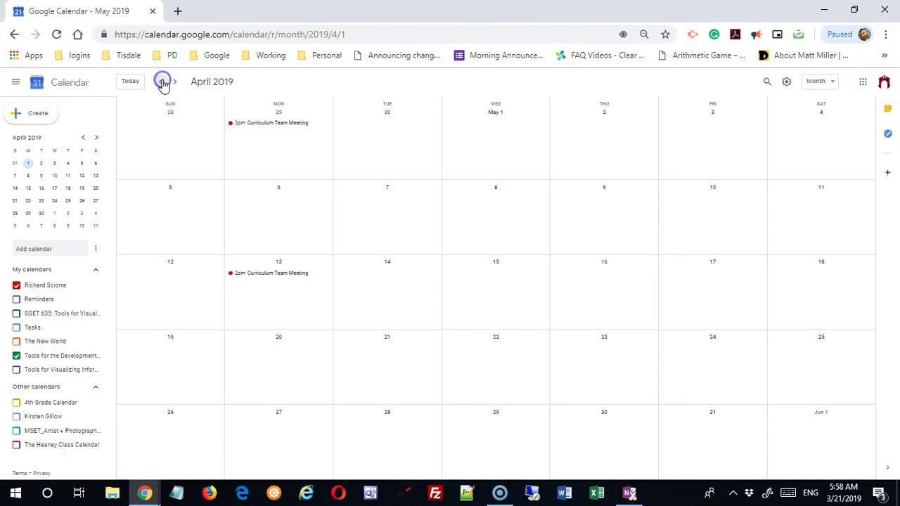
{"action": "left_click", "coordinate": [163, 83]}
Step: Open the March 18 Curriculum Team Meeting for editing
{"action": "left_click", "coordinate": [269, 316]}
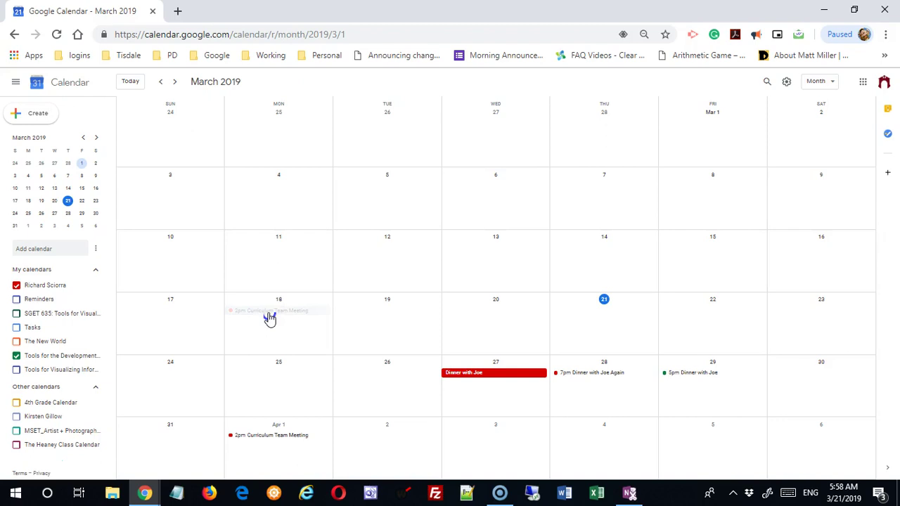
{"action": "left_click_drag", "start_coordinate": [268, 314], "coordinate": [289, 314]}
{"action": "left_click", "coordinate": [289, 316]}
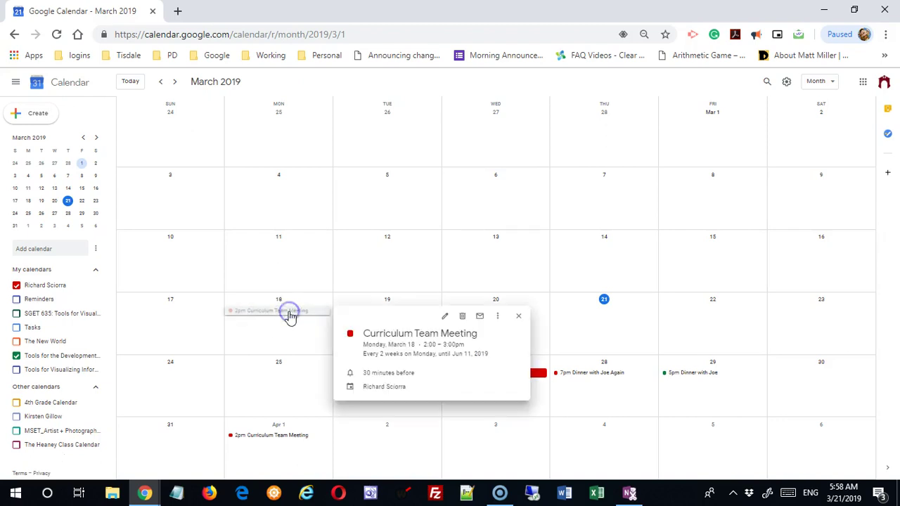
{"action": "left_click", "coordinate": [445, 317]}
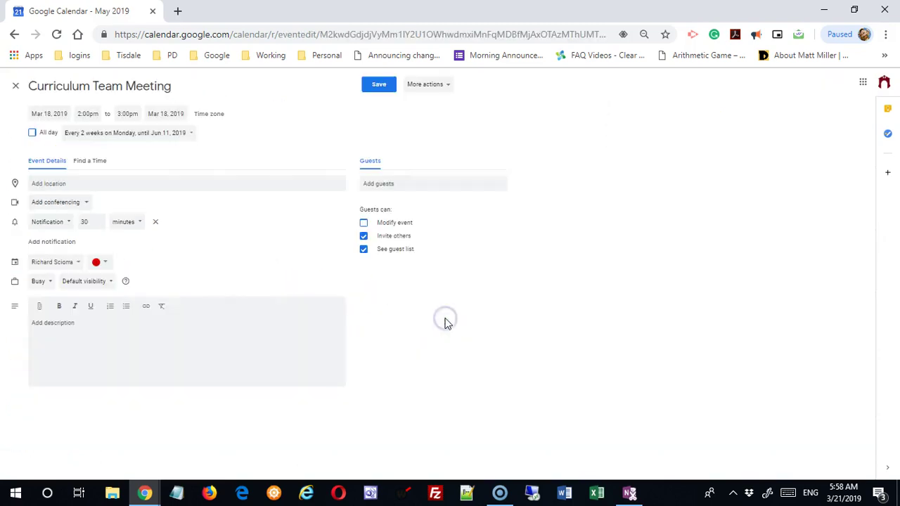
Step: Try ending the meeting's custom recurrence after 13 occurrences, and cancel the change
{"action": "left_click", "coordinate": [145, 133]}
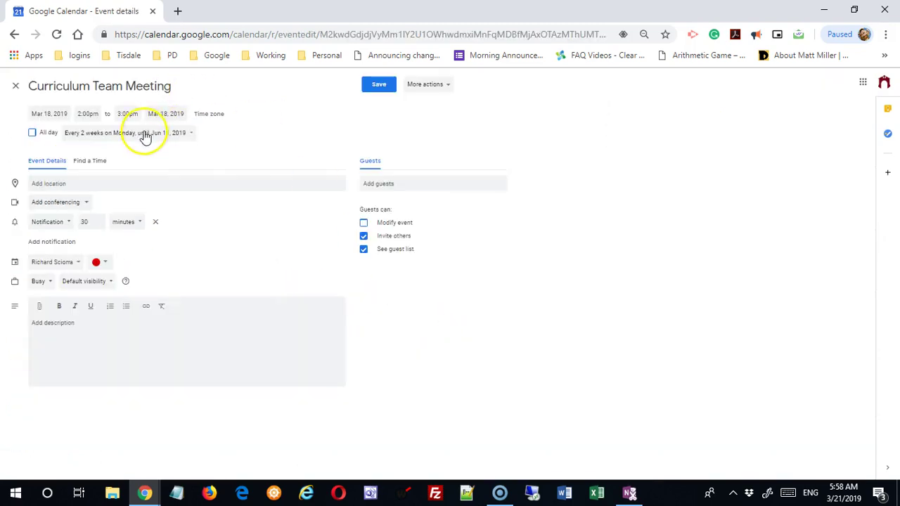
{"action": "left_click", "coordinate": [159, 201]}
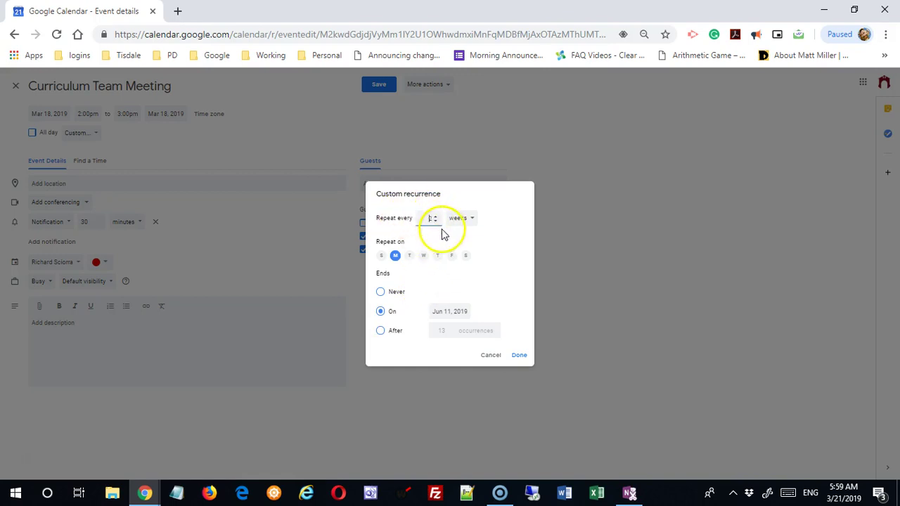
{"action": "left_click", "coordinate": [381, 333]}
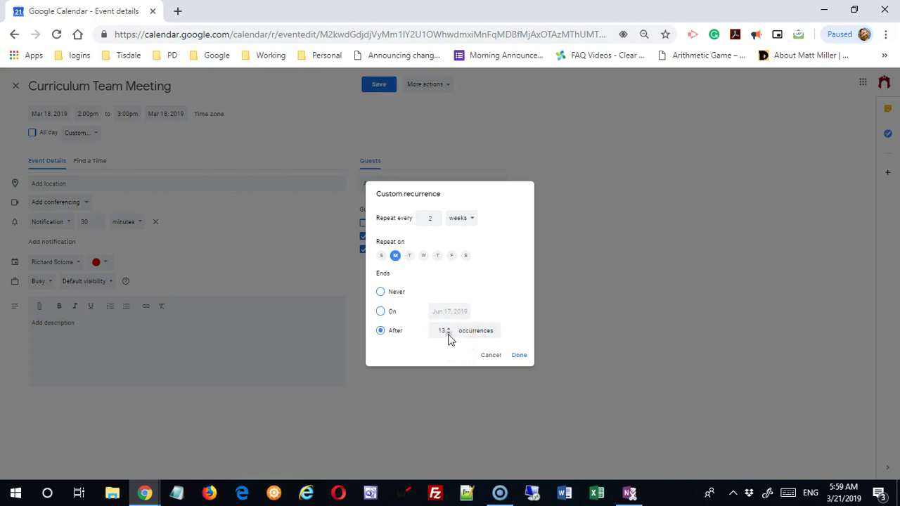
{"action": "left_click", "coordinate": [460, 329]}
{"action": "left_click", "coordinate": [491, 329]}
{"action": "left_click", "coordinate": [443, 339]}
{"action": "left_click", "coordinate": [492, 355]}
{"action": "left_click", "coordinate": [492, 355]}
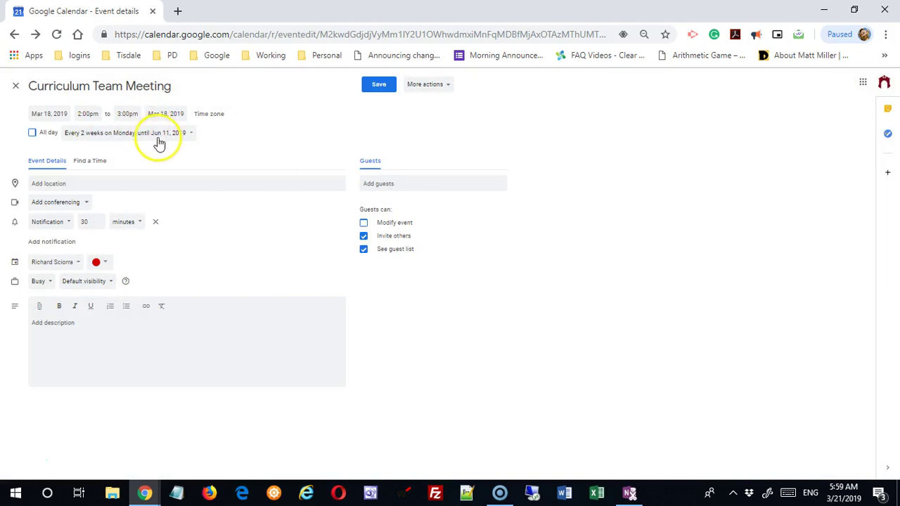
Step: Try repeating the meeting every 2 days in the custom recurrence, and switch the interval back to weeks
{"action": "left_click", "coordinate": [160, 133]}
{"action": "left_click", "coordinate": [143, 197]}
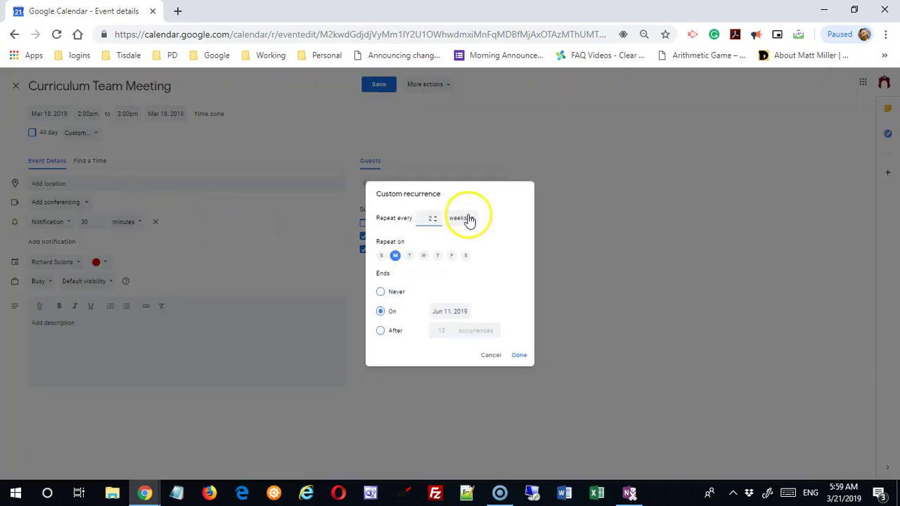
{"action": "left_click", "coordinate": [467, 219]}
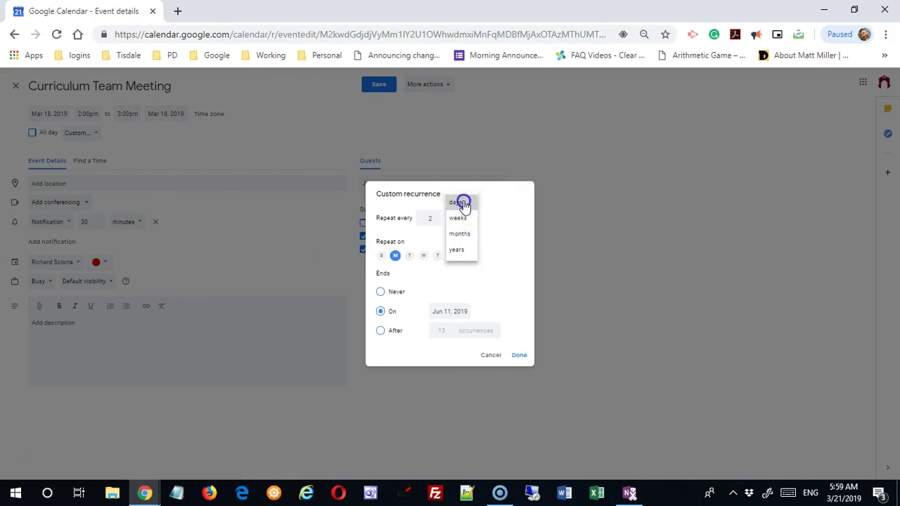
{"action": "left_click", "coordinate": [458, 202]}
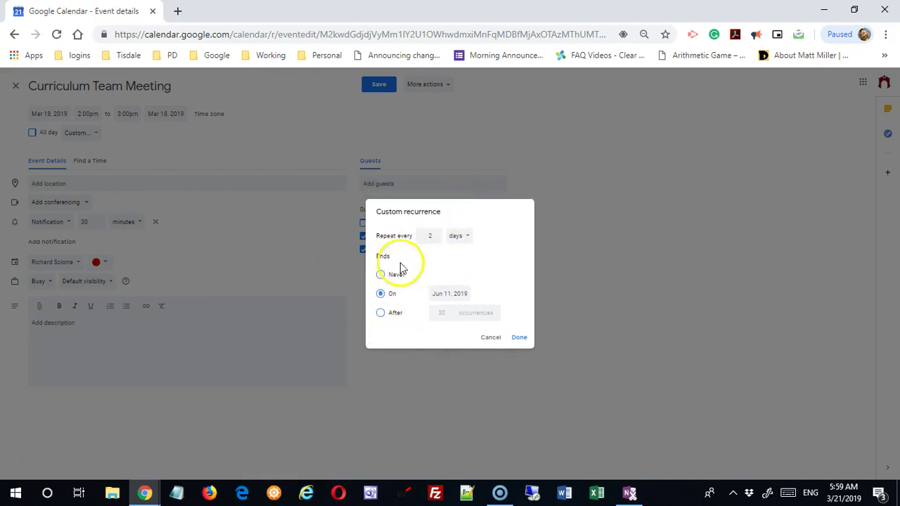
{"action": "left_click", "coordinate": [458, 235]}
{"action": "left_click", "coordinate": [460, 251]}
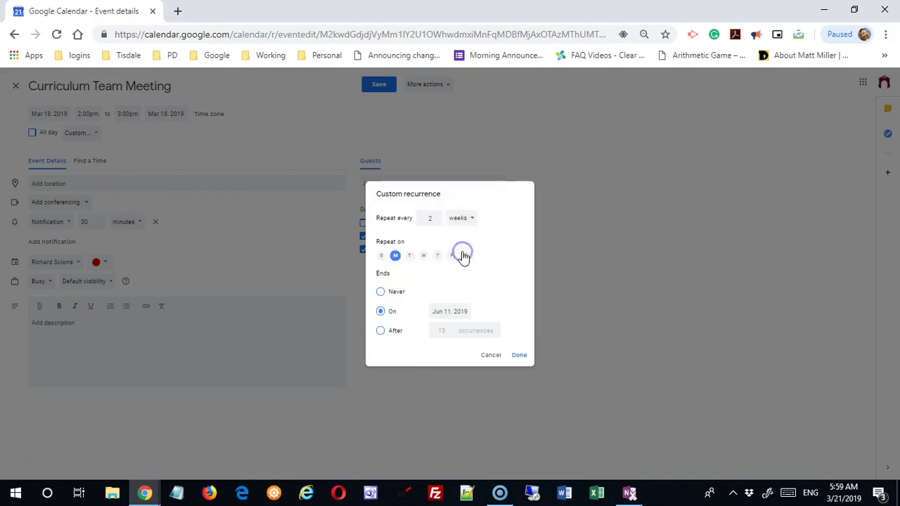
Step: Try switching the custom recurrence to days and to every 2 months, and review the monthly repeat options
{"action": "left_click", "coordinate": [456, 217]}
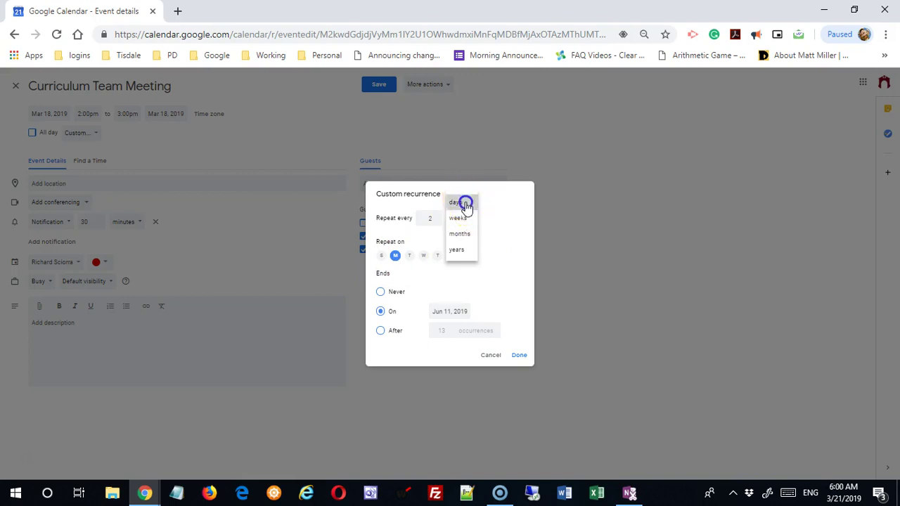
{"action": "left_click", "coordinate": [465, 204]}
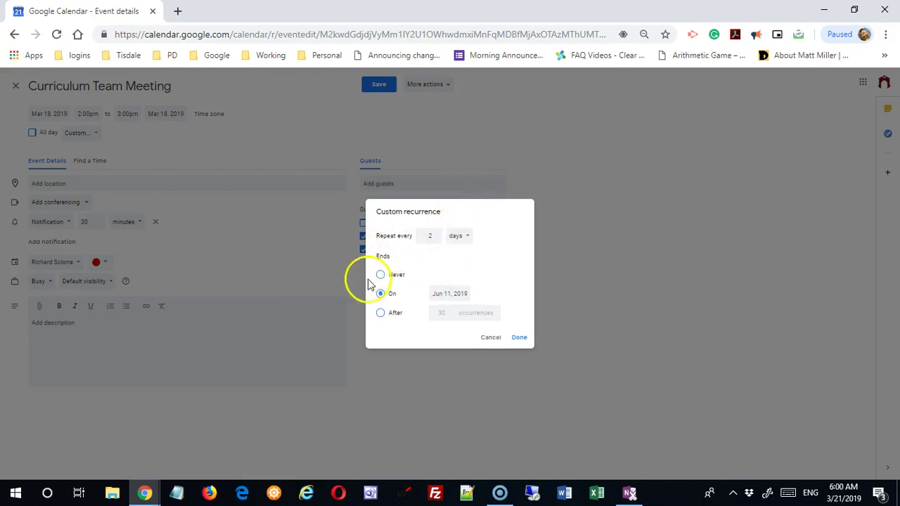
{"action": "left_click", "coordinate": [457, 238]}
{"action": "left_click", "coordinate": [465, 267]}
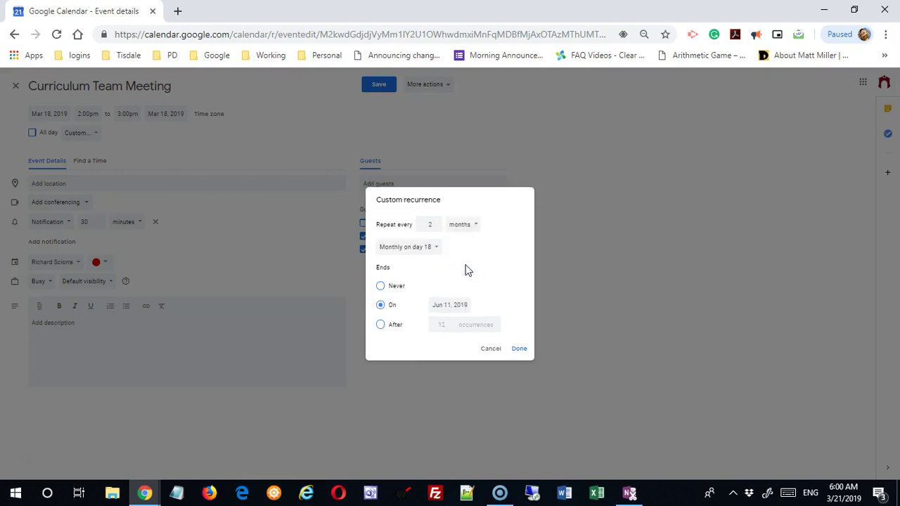
{"action": "left_click", "coordinate": [438, 248]}
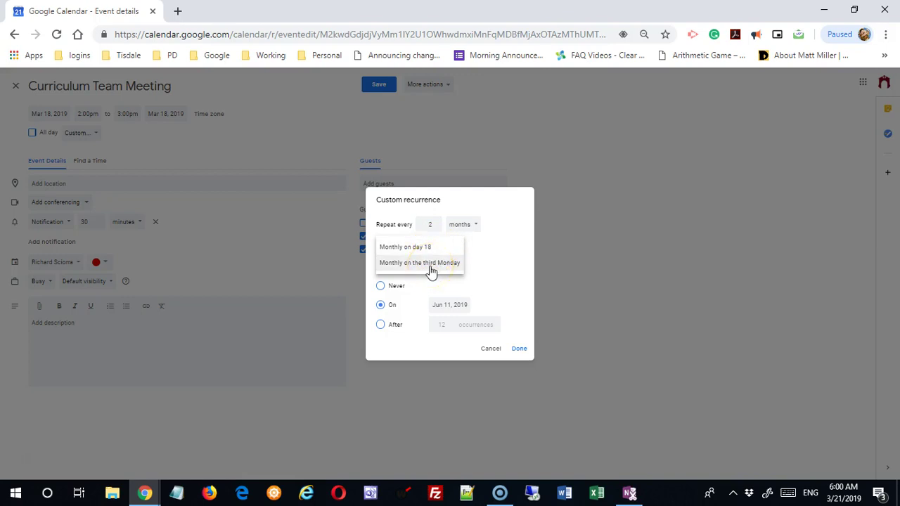
{"action": "left_click", "coordinate": [426, 271]}
{"action": "left_click", "coordinate": [490, 269]}
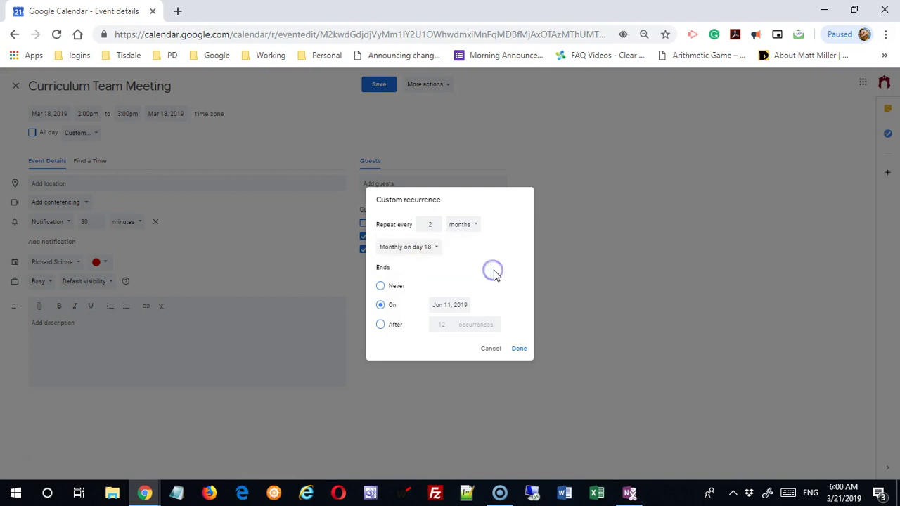
Step: Try setting the custom recurrence to every 1 year, and cancel the change
{"action": "left_click", "coordinate": [470, 224]}
{"action": "left_click", "coordinate": [464, 240]}
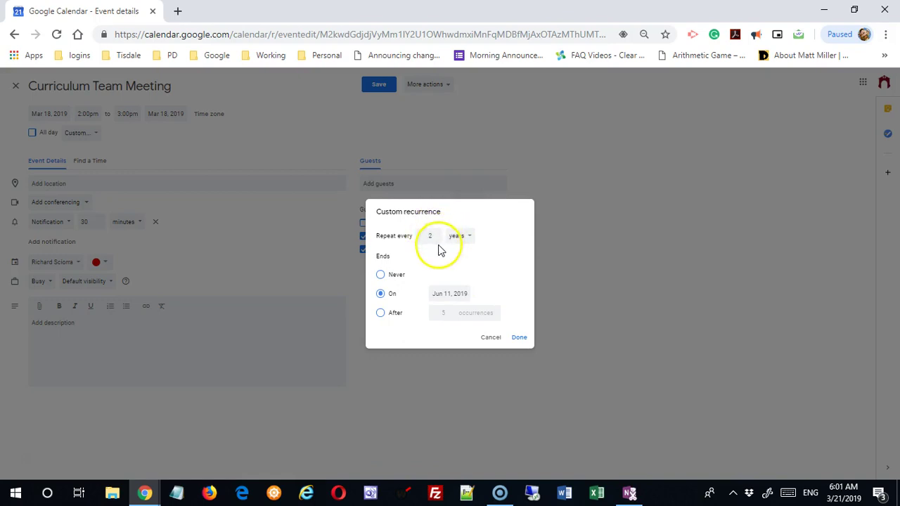
{"action": "left_click", "coordinate": [437, 239]}
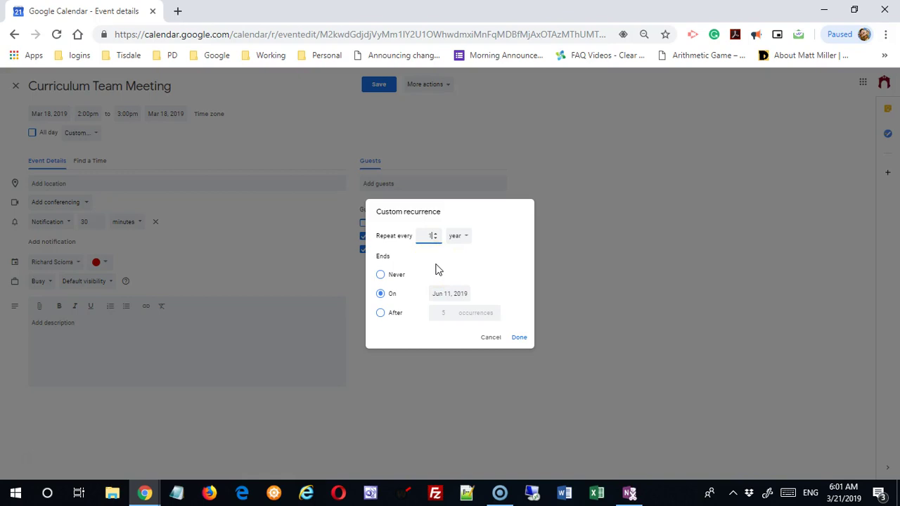
{"action": "left_click", "coordinate": [492, 337]}
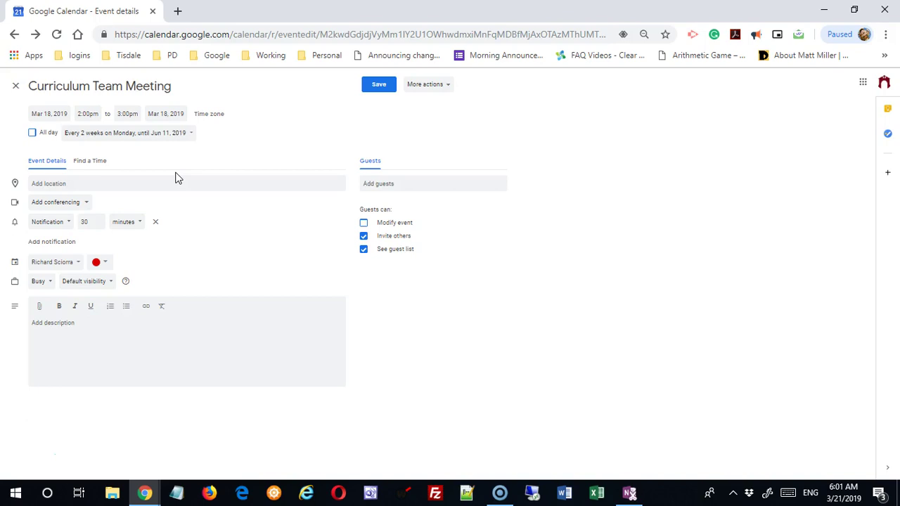
Step: Save the March 18 meeting, and create a duplicate from the April 1 Curriculum Team Meeting
{"action": "left_click", "coordinate": [379, 86]}
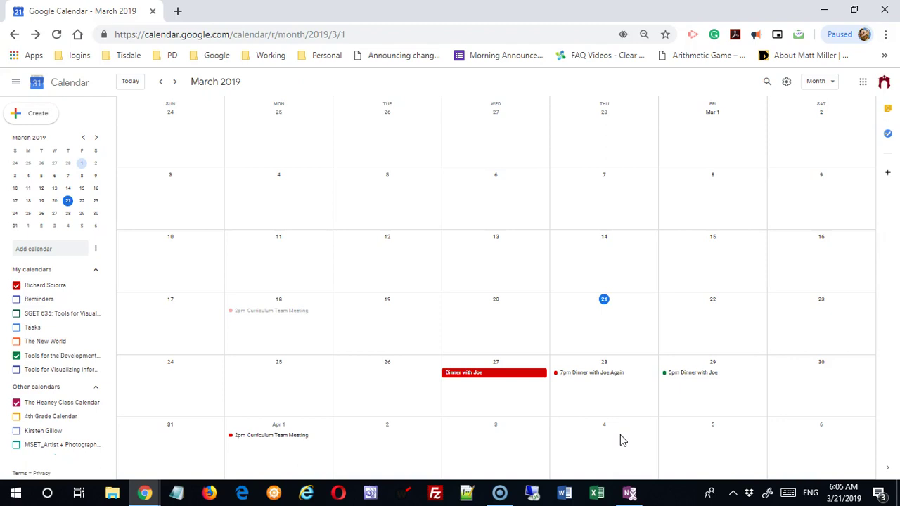
{"action": "left_click", "coordinate": [279, 437]}
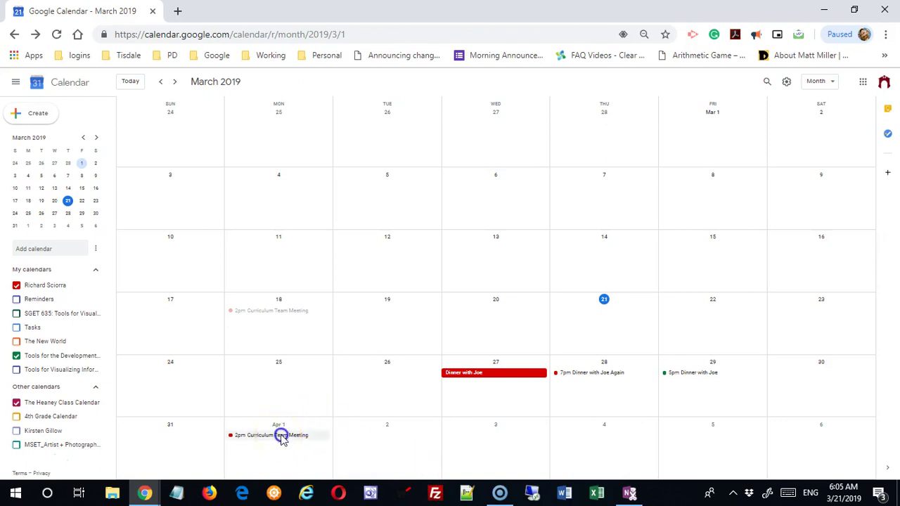
{"action": "left_click", "coordinate": [499, 374]}
{"action": "left_click", "coordinate": [512, 341]}
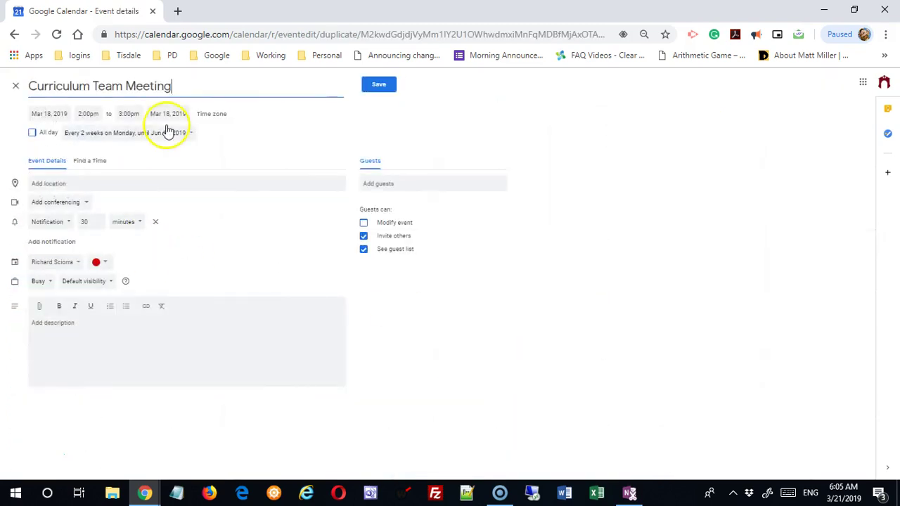
Step: Set the duplicated meeting to not repeat and to April 4, 2019, save it, and show April 2019
{"action": "left_click", "coordinate": [167, 135]}
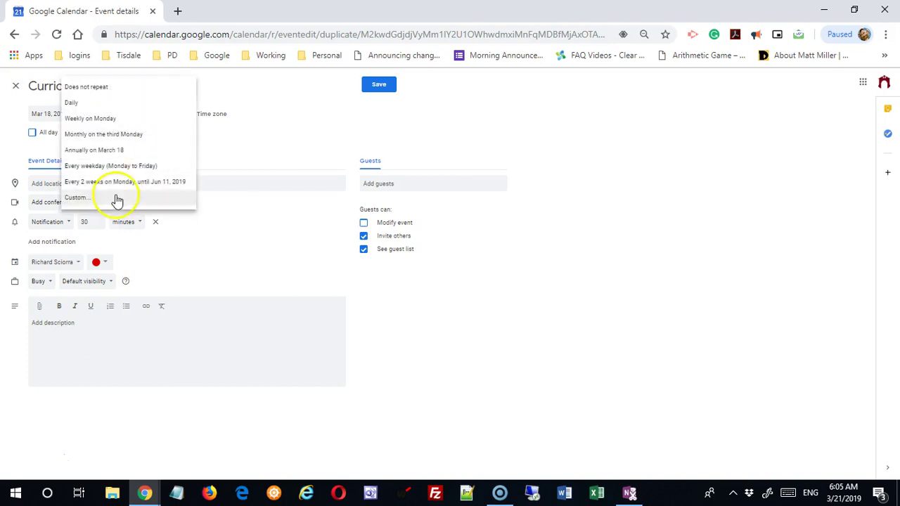
{"action": "left_click", "coordinate": [134, 87]}
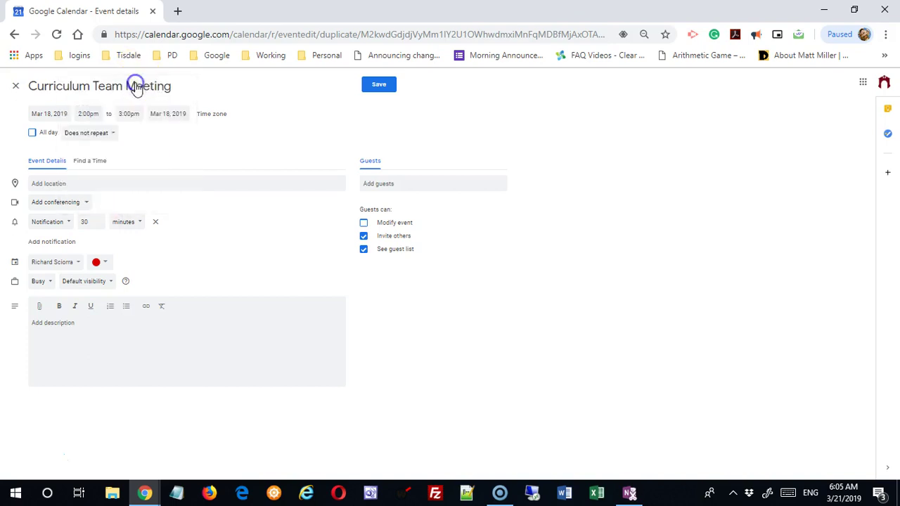
{"action": "left_click", "coordinate": [58, 114]}
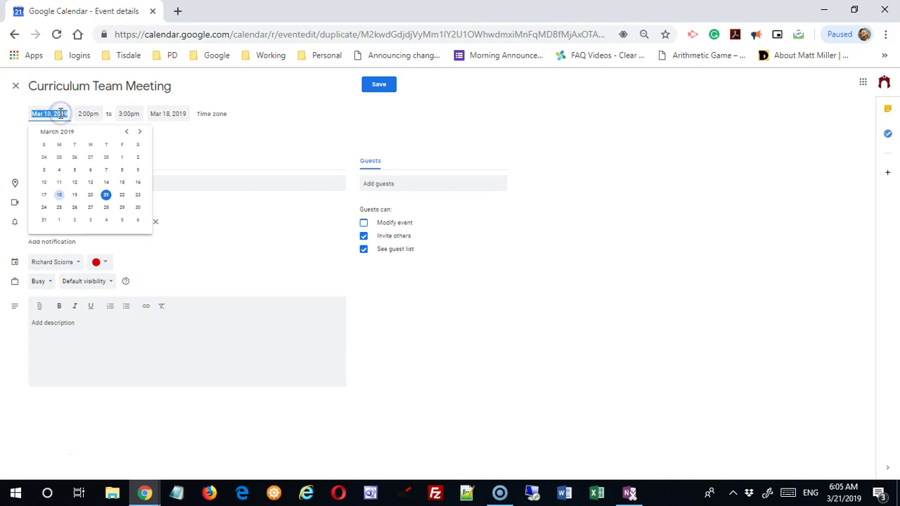
{"action": "left_click", "coordinate": [105, 220]}
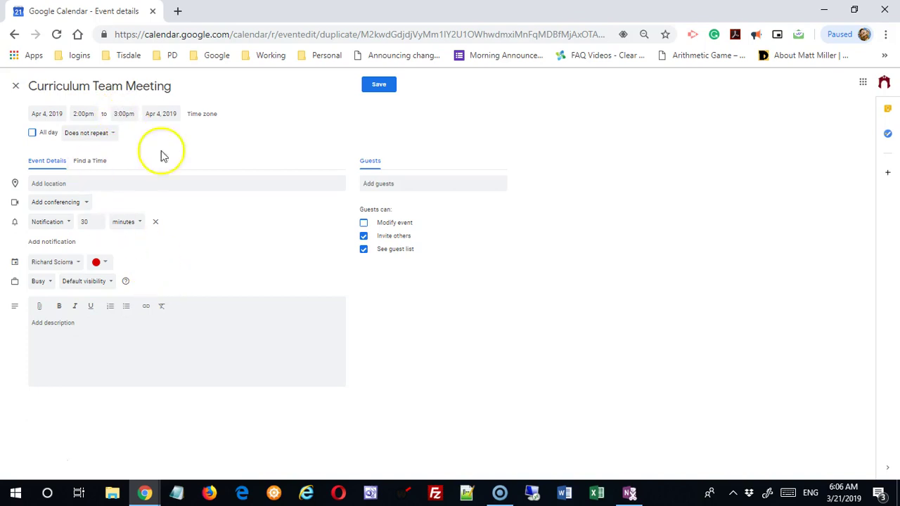
{"action": "left_click", "coordinate": [379, 88]}
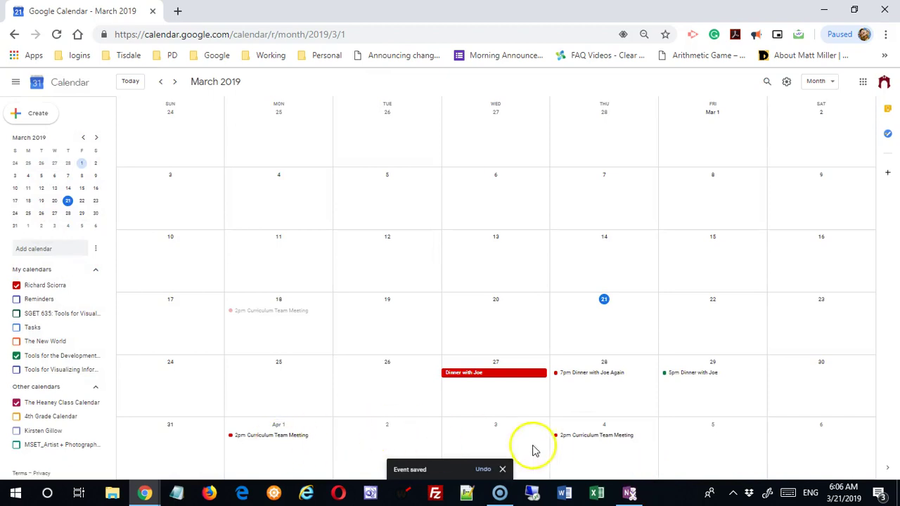
{"action": "left_click", "coordinate": [175, 82]}
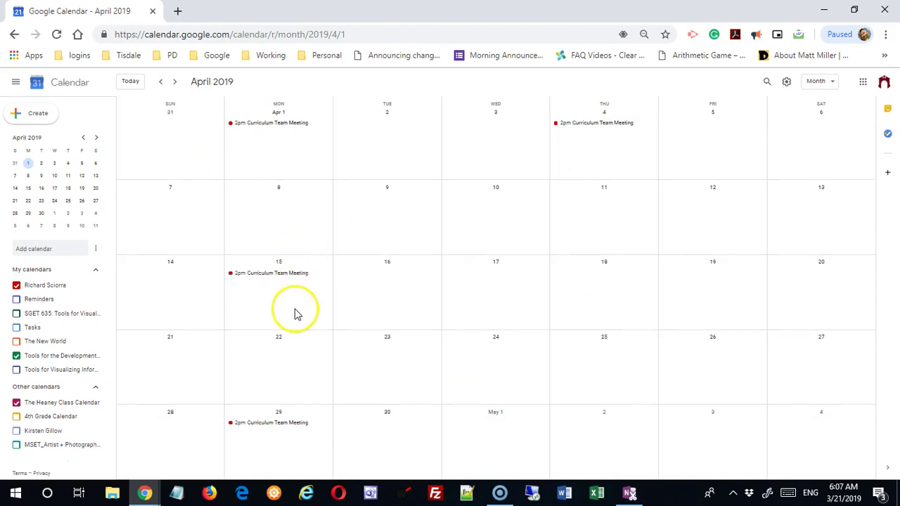